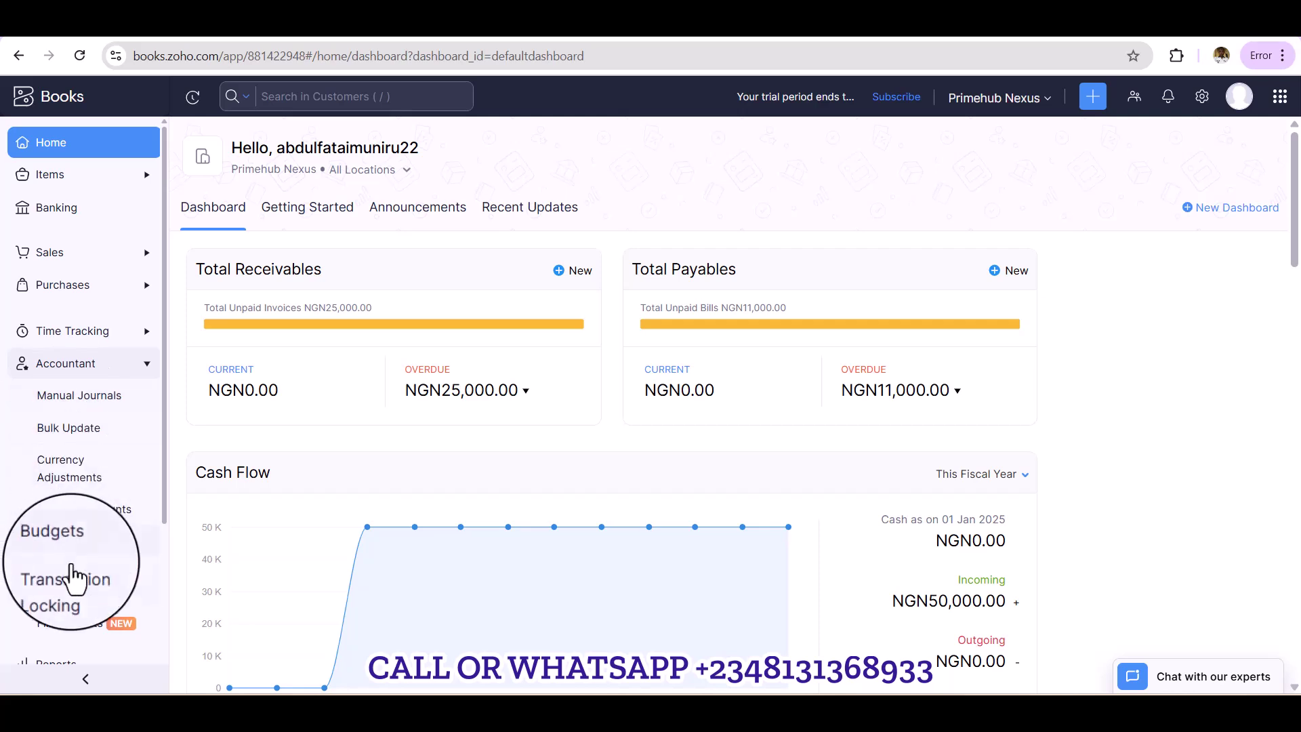
- Start a new budget in the Accountant section and name it 2025 Income Statement
click(68, 548)
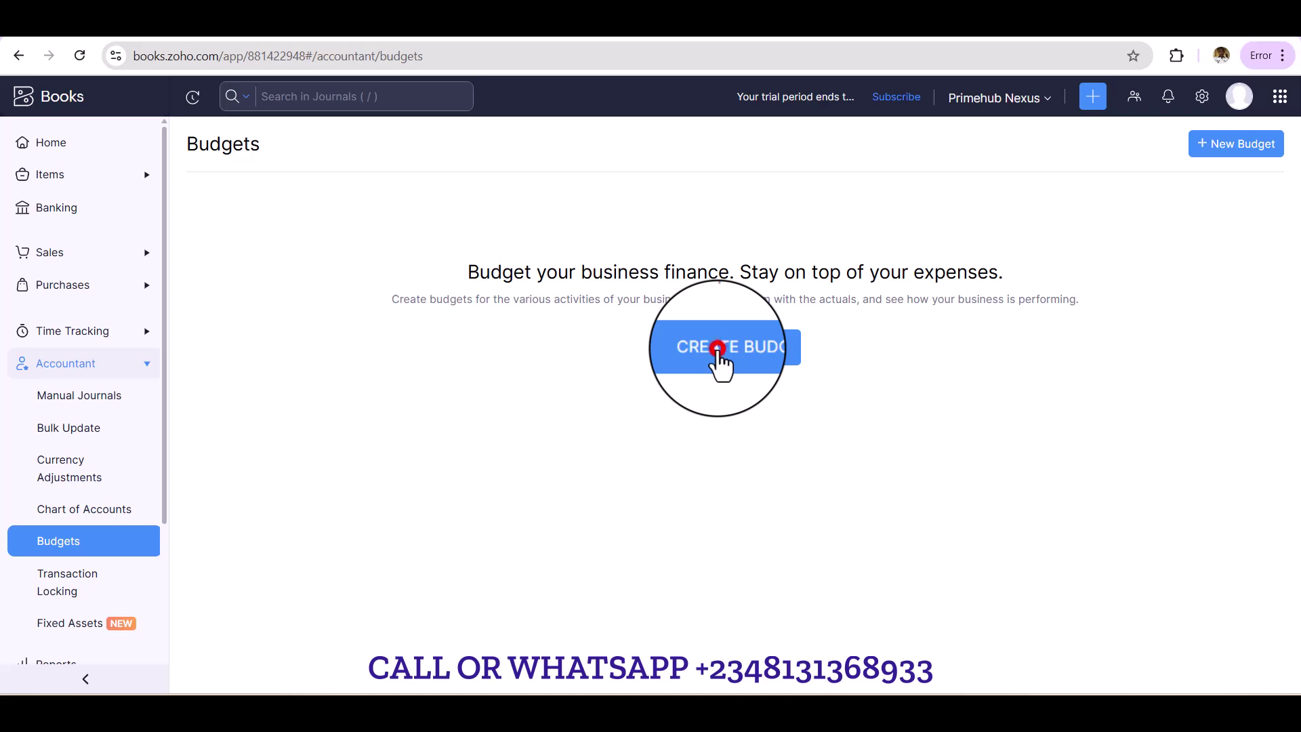
click(717, 350)
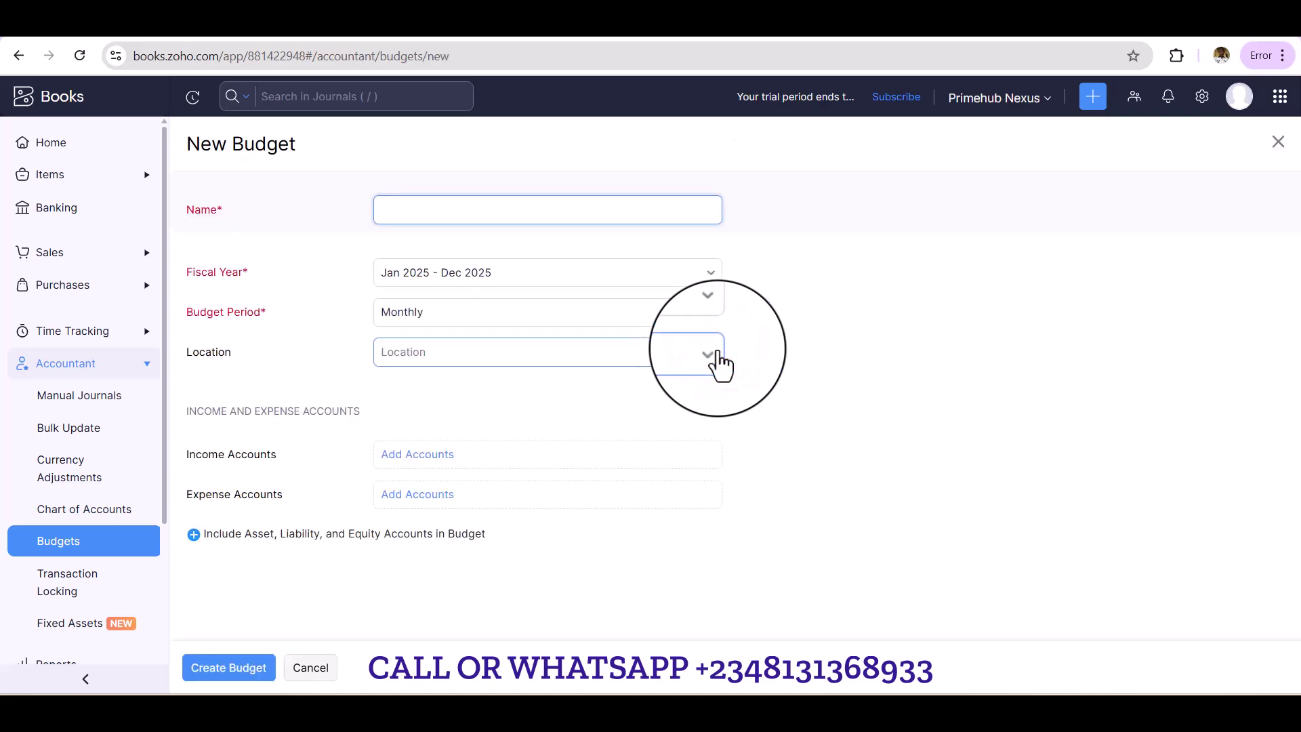
click(405, 212)
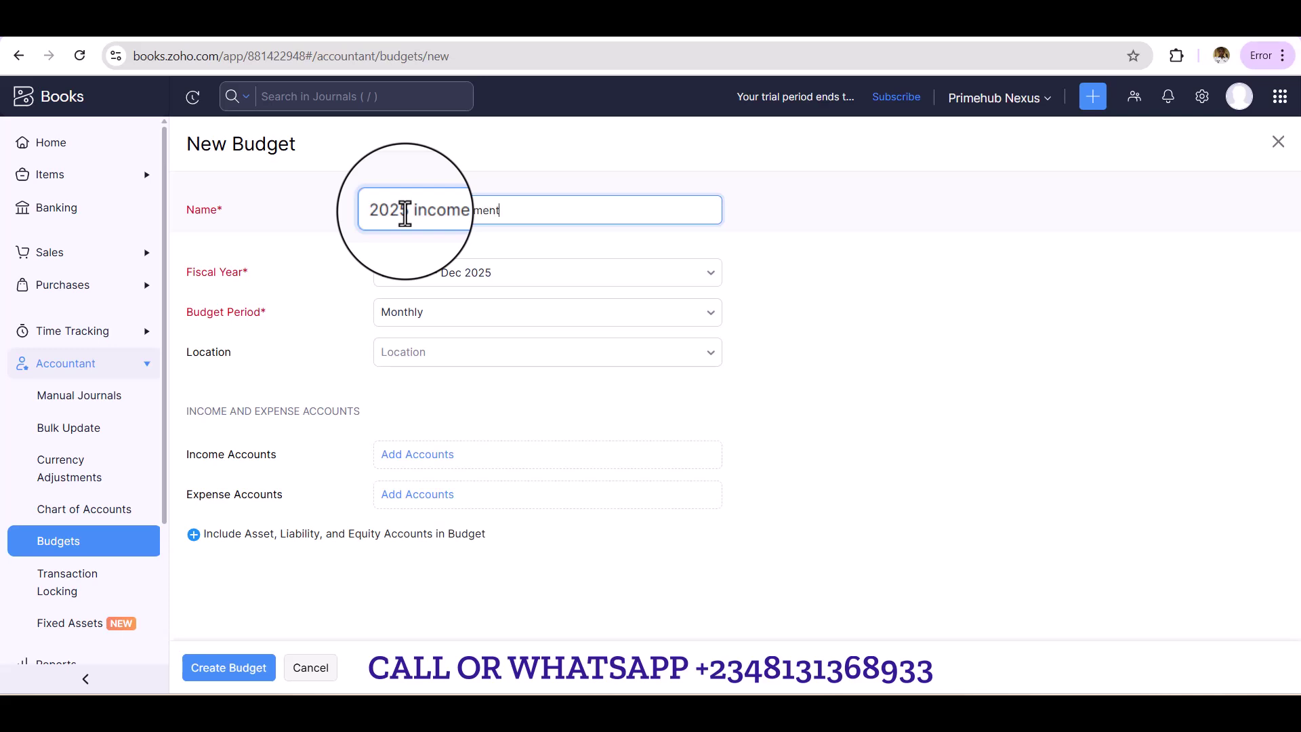
click(424, 213)
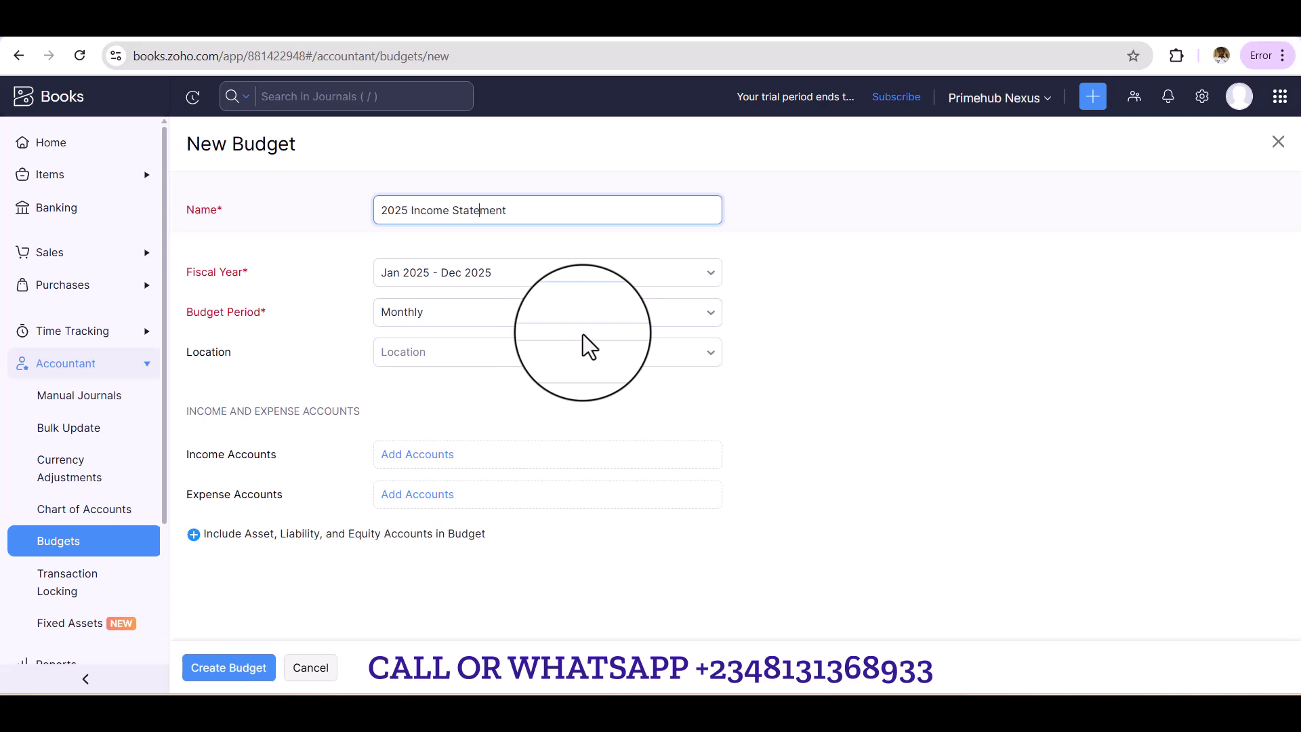
- Keep the budget period as Monthly and set the budget's location to Head Office
click(599, 313)
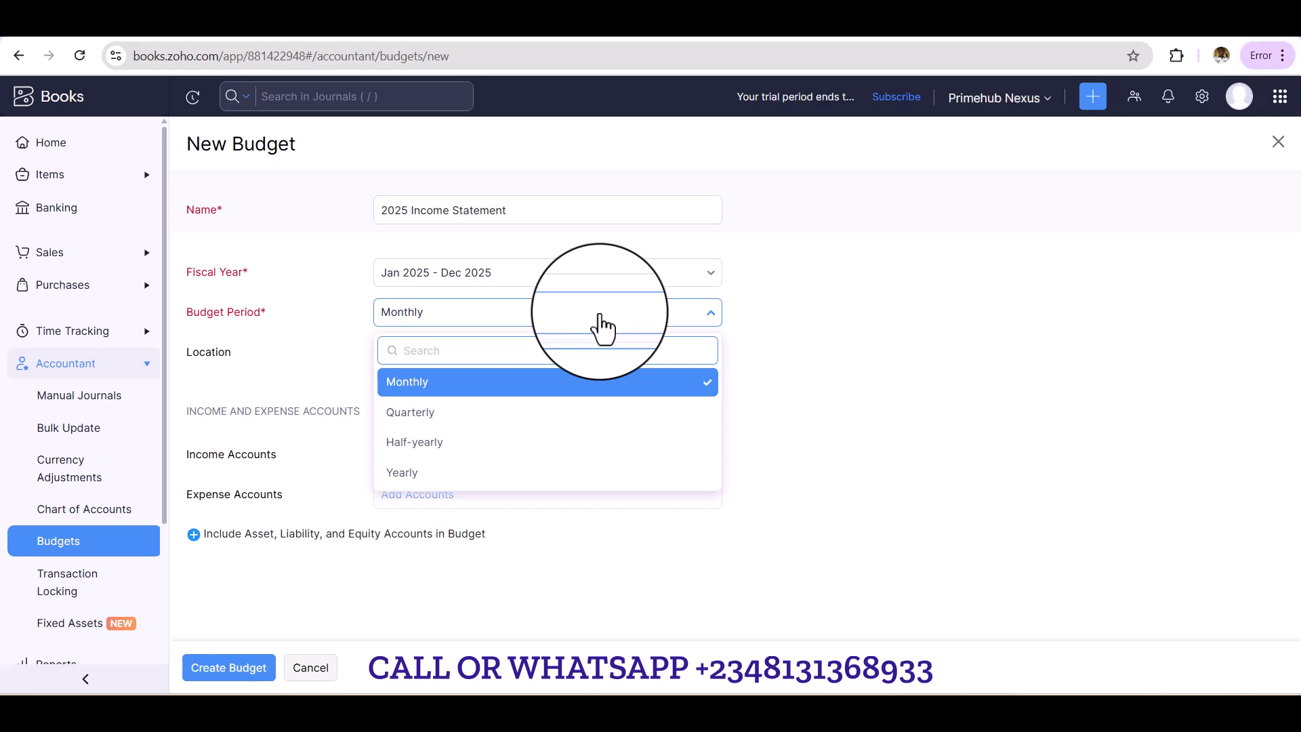
click(602, 319)
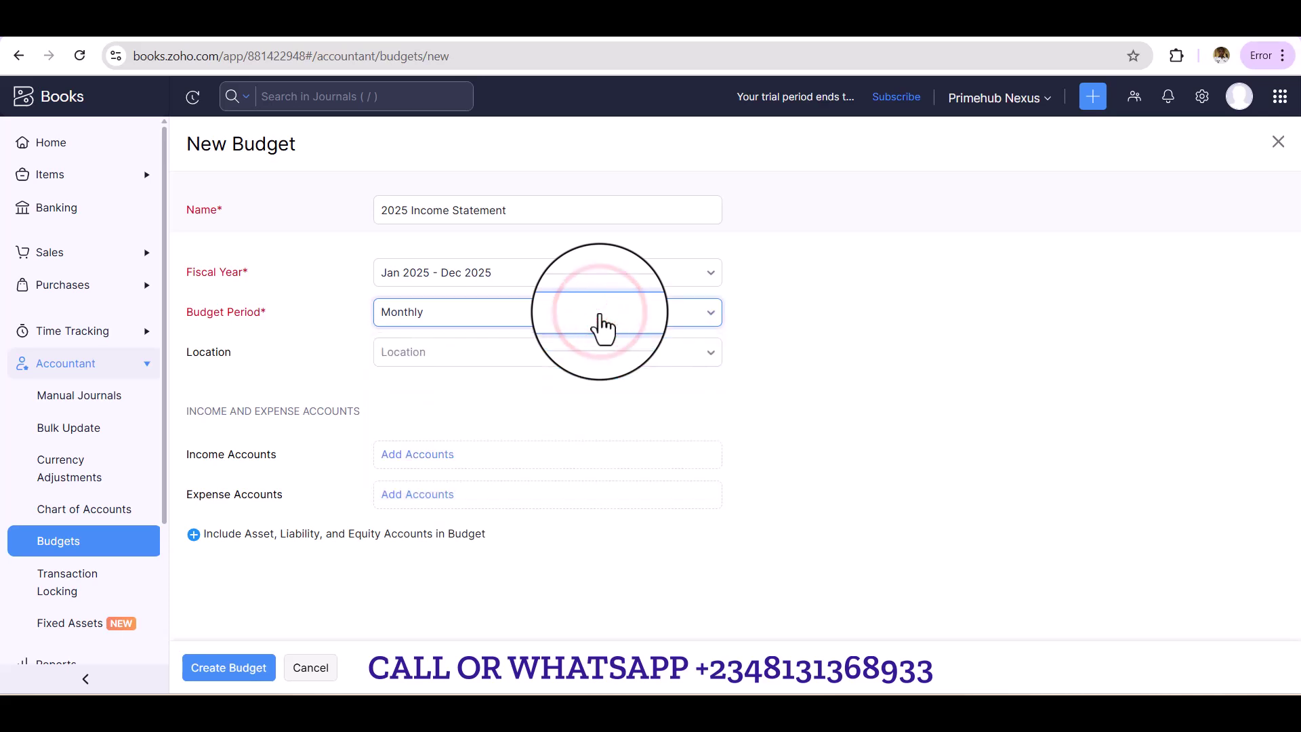
click(649, 353)
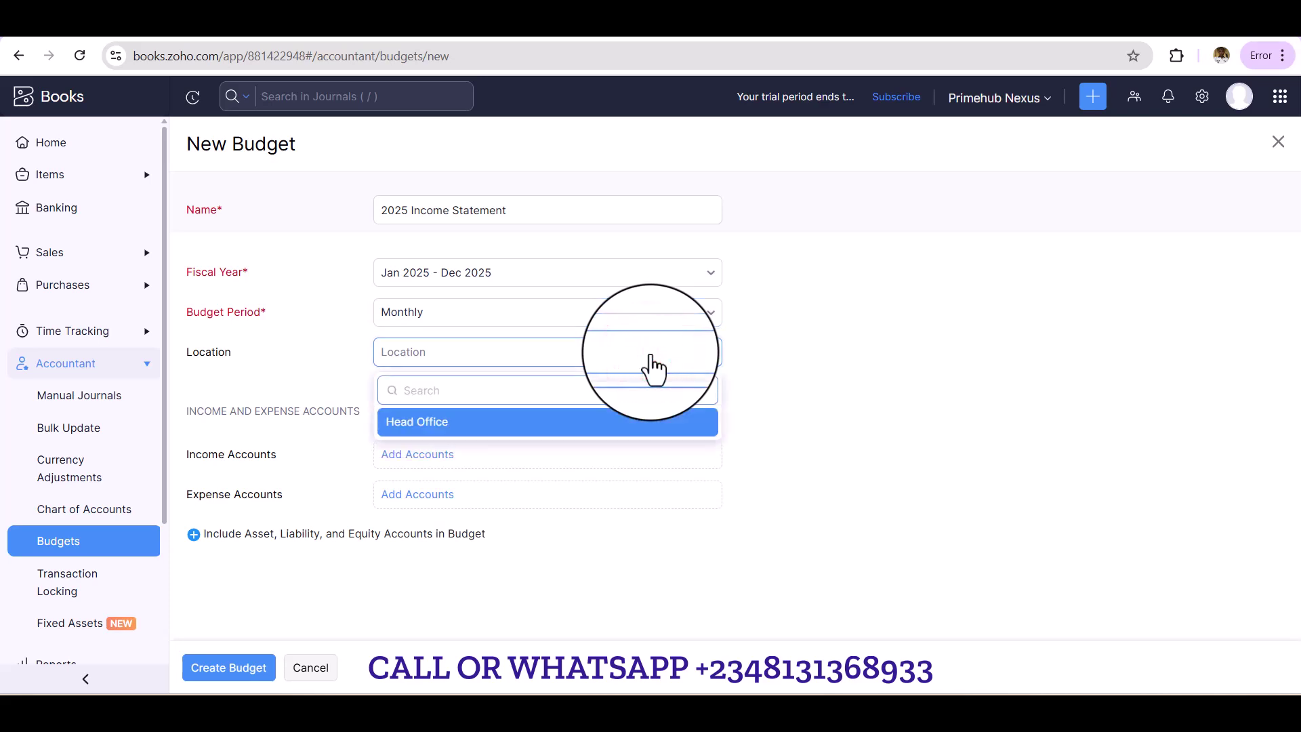
click(481, 423)
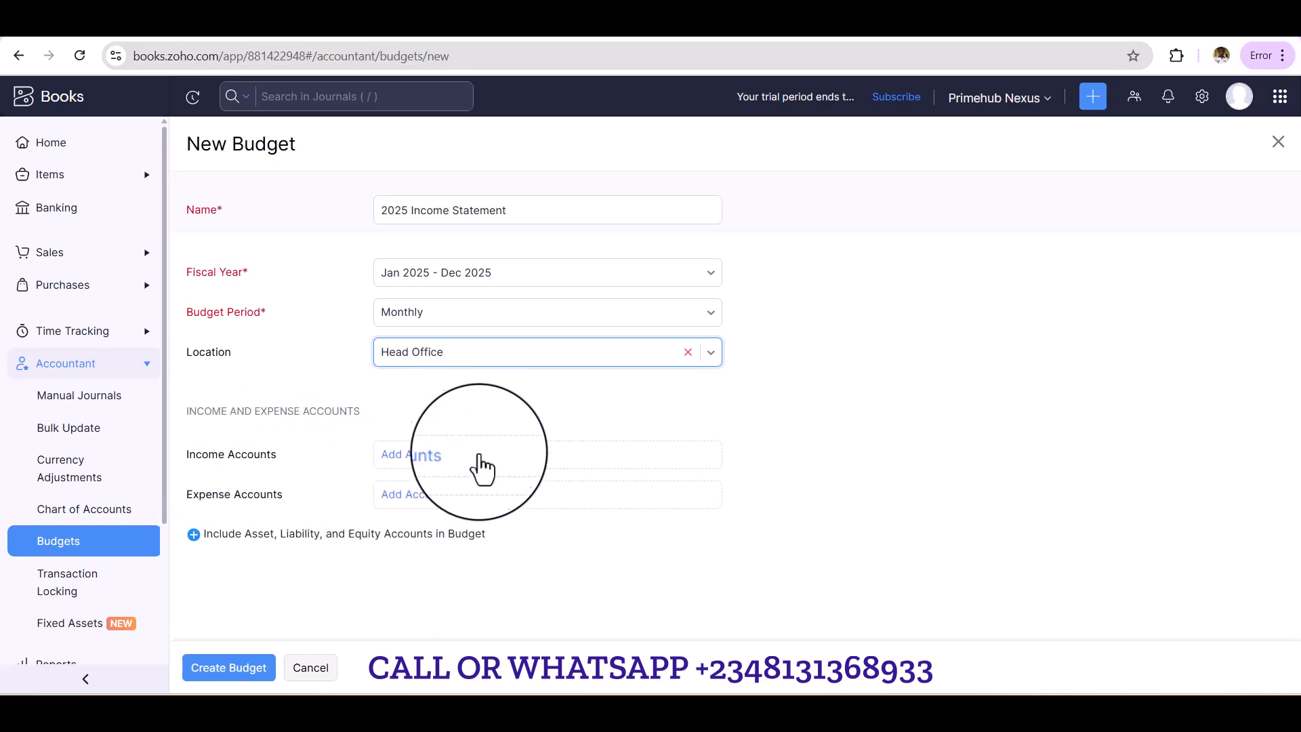
- Add General Income, Late Fee Income and Sales as the budget's income accounts
click(451, 455)
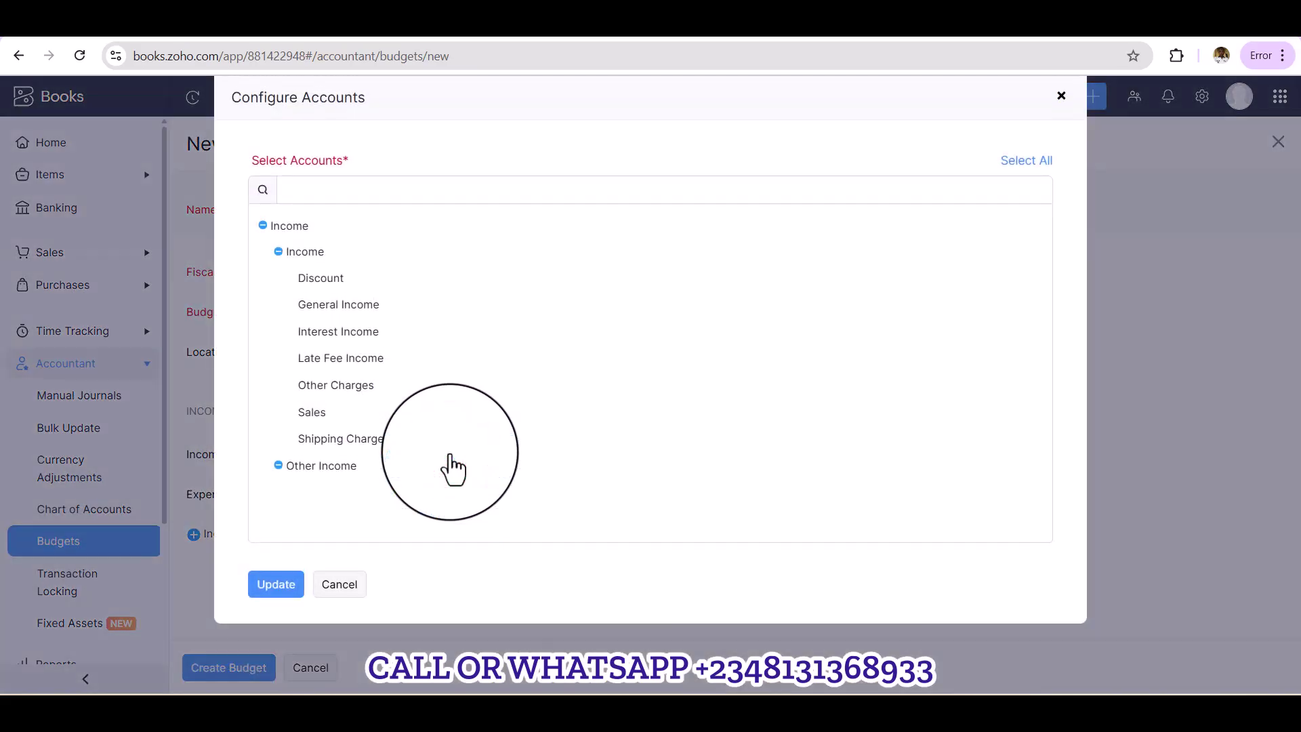
click(353, 306)
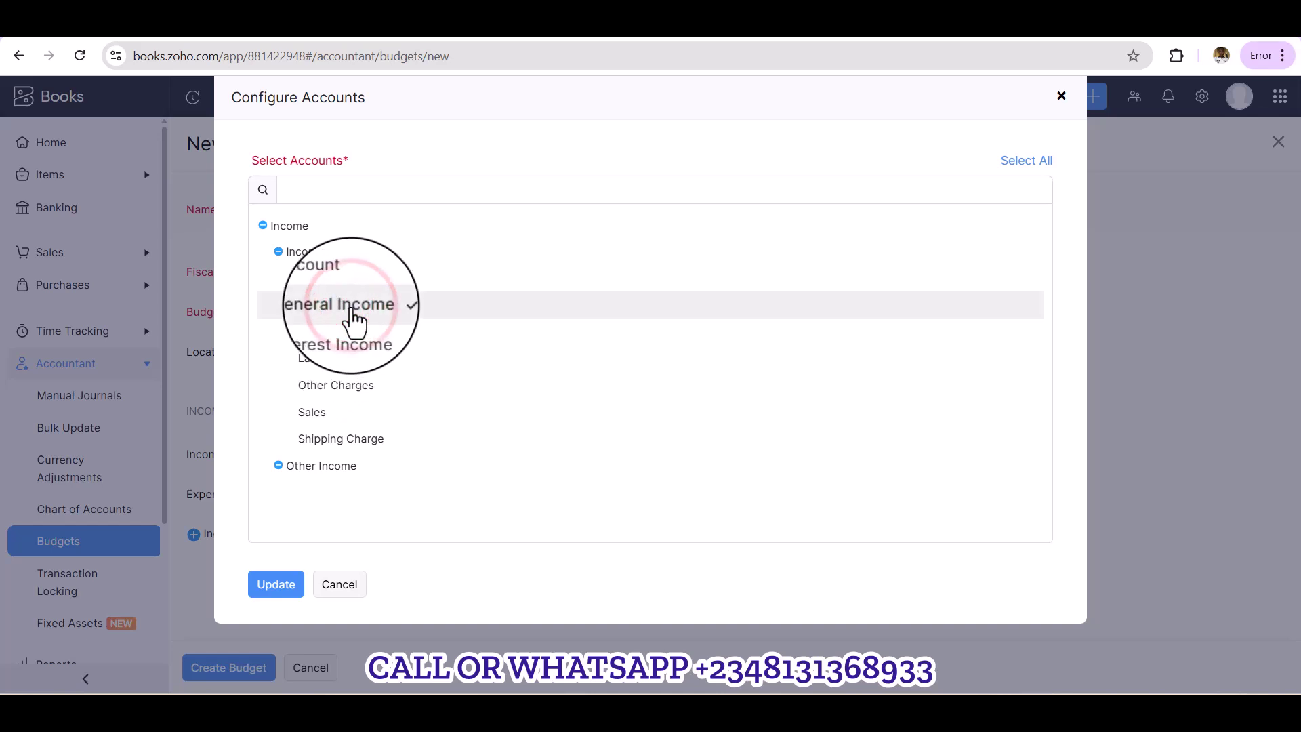
click(363, 359)
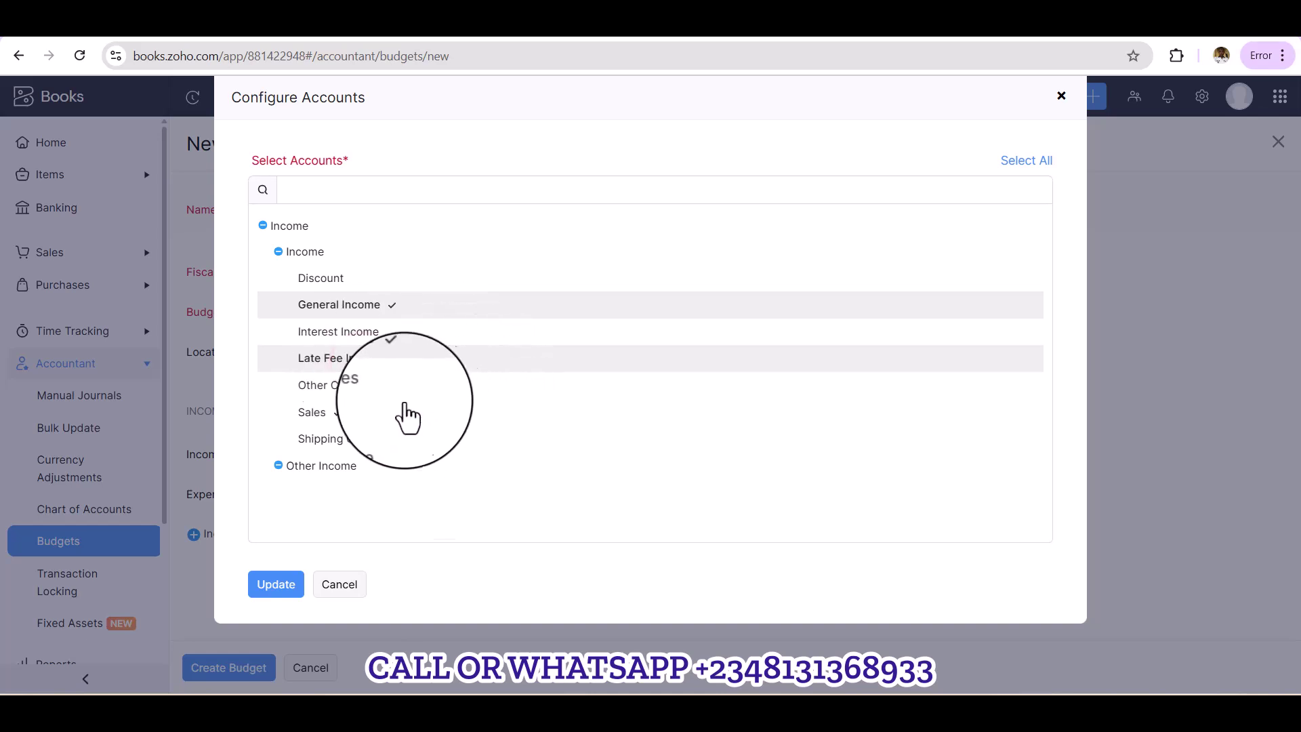
click(342, 412)
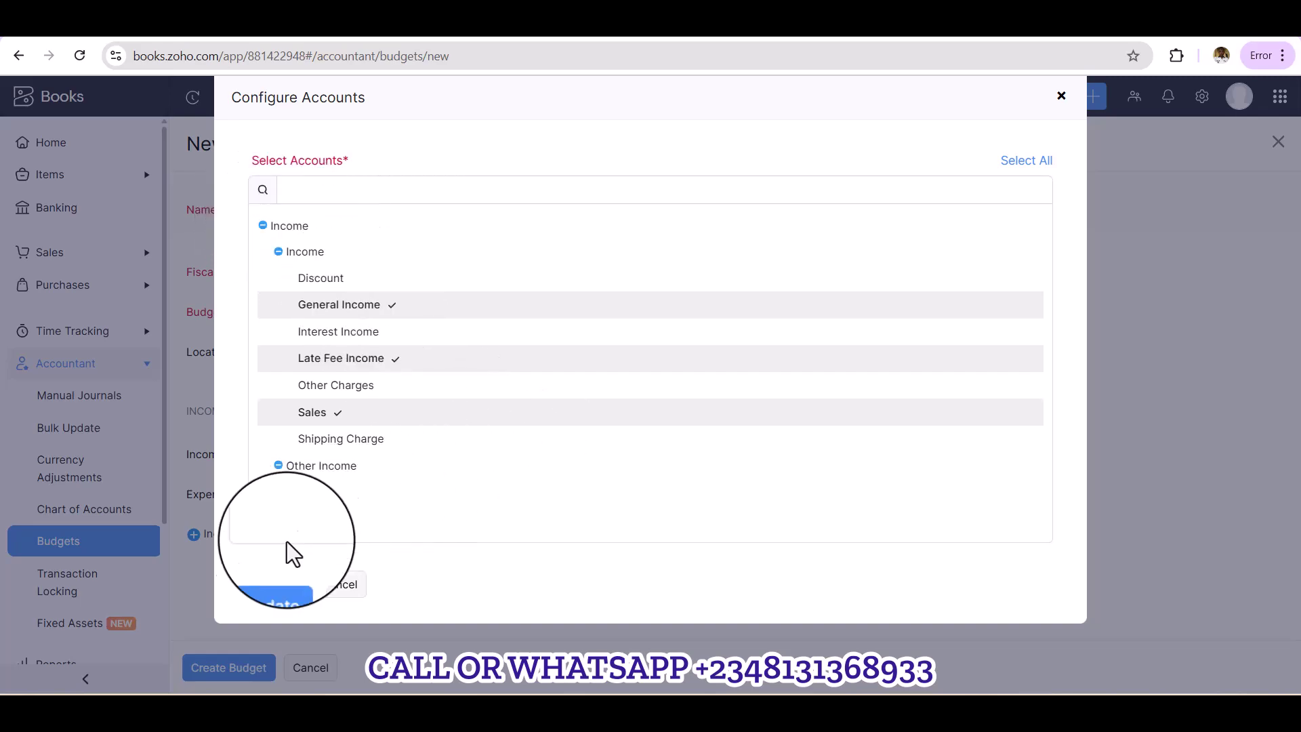
click(271, 587)
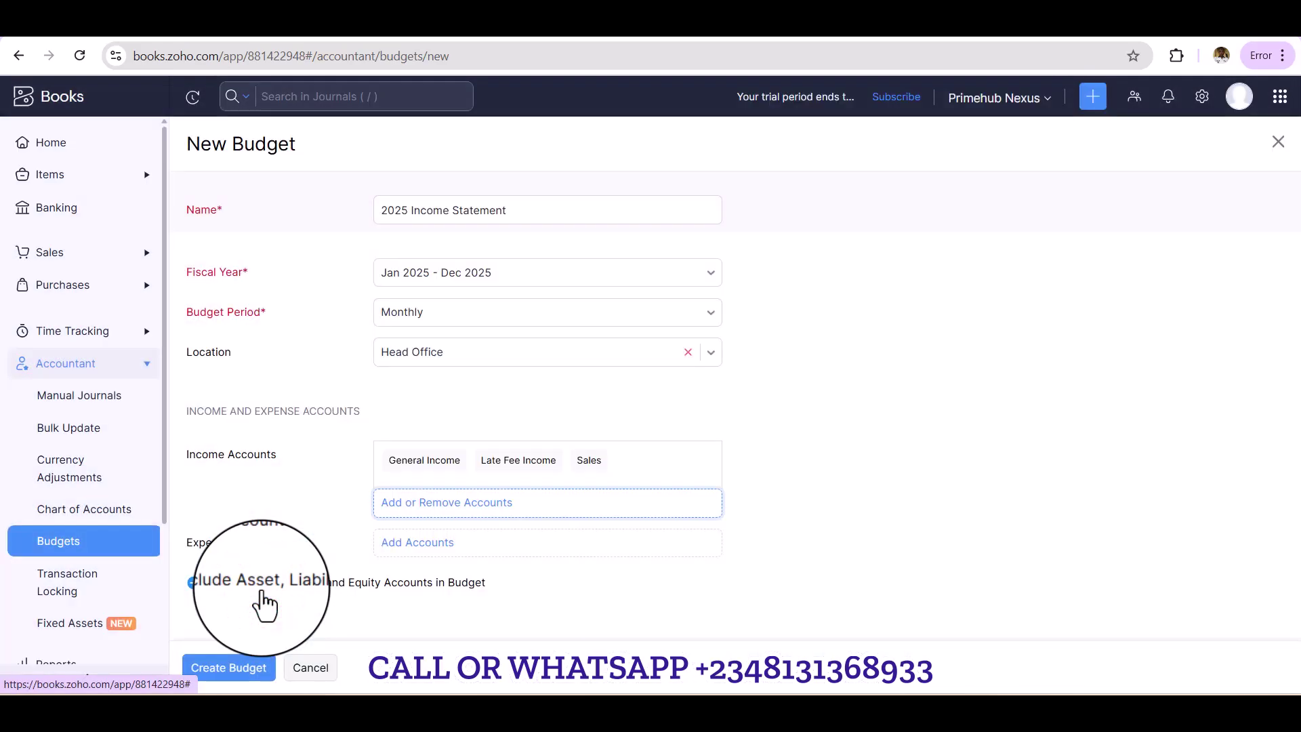
- Add Cost of Goods Sold, Direct Labour, Advertising And Marketing, Automobile Expense, Bank Fees and Charges, Janitorial Expense, and Meals and Entertainment as expense accounts
click(436, 544)
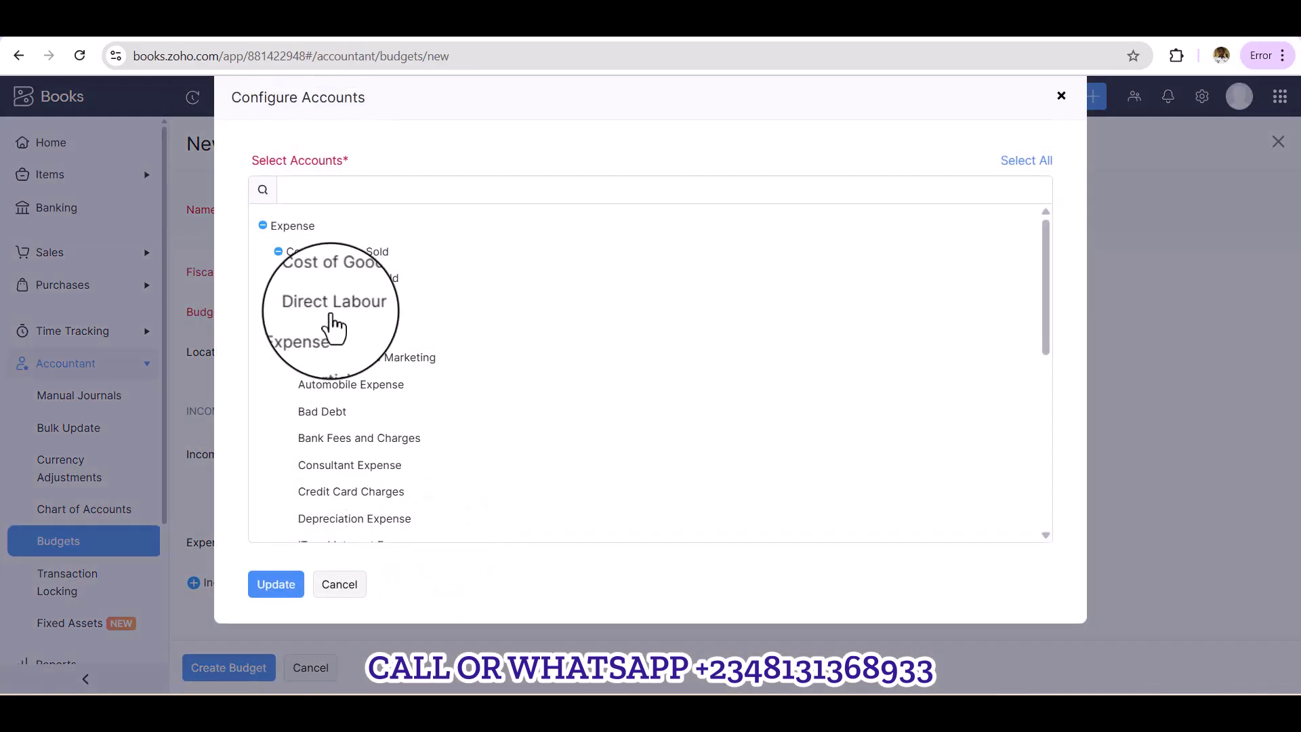
click(311, 281)
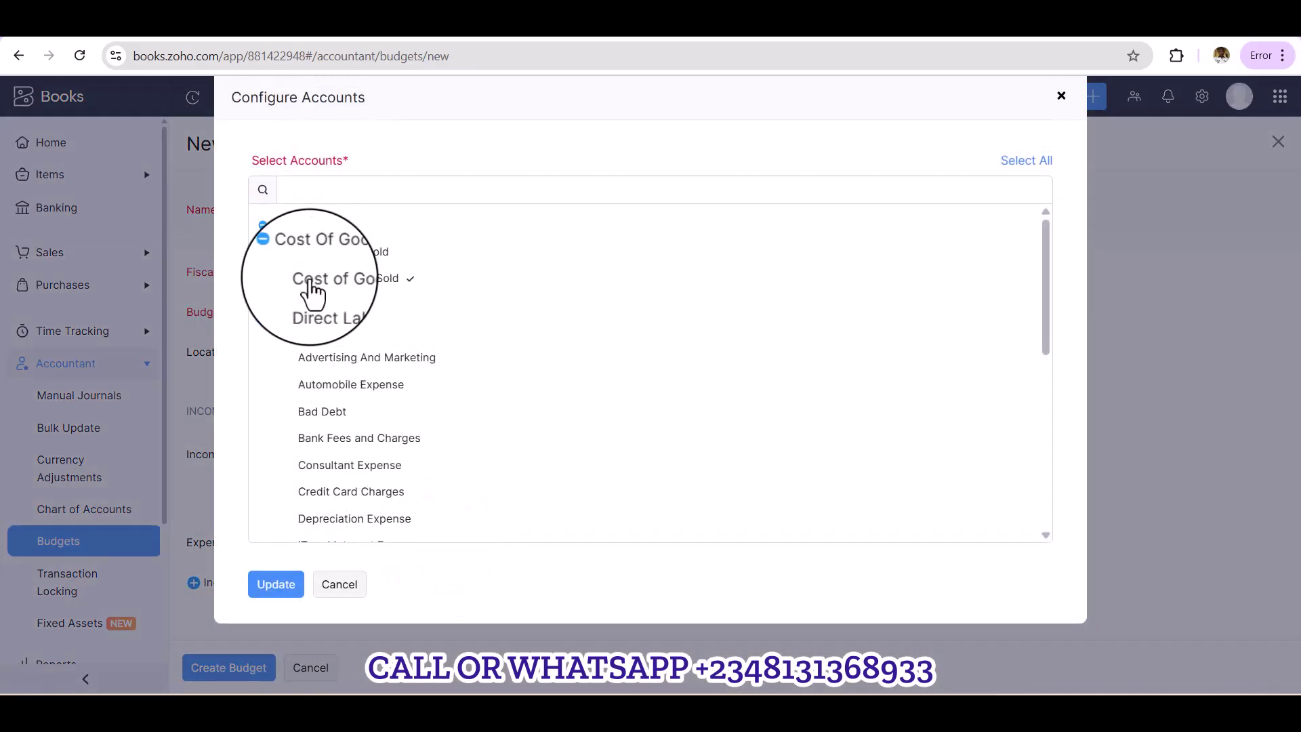
click(310, 284)
click(369, 308)
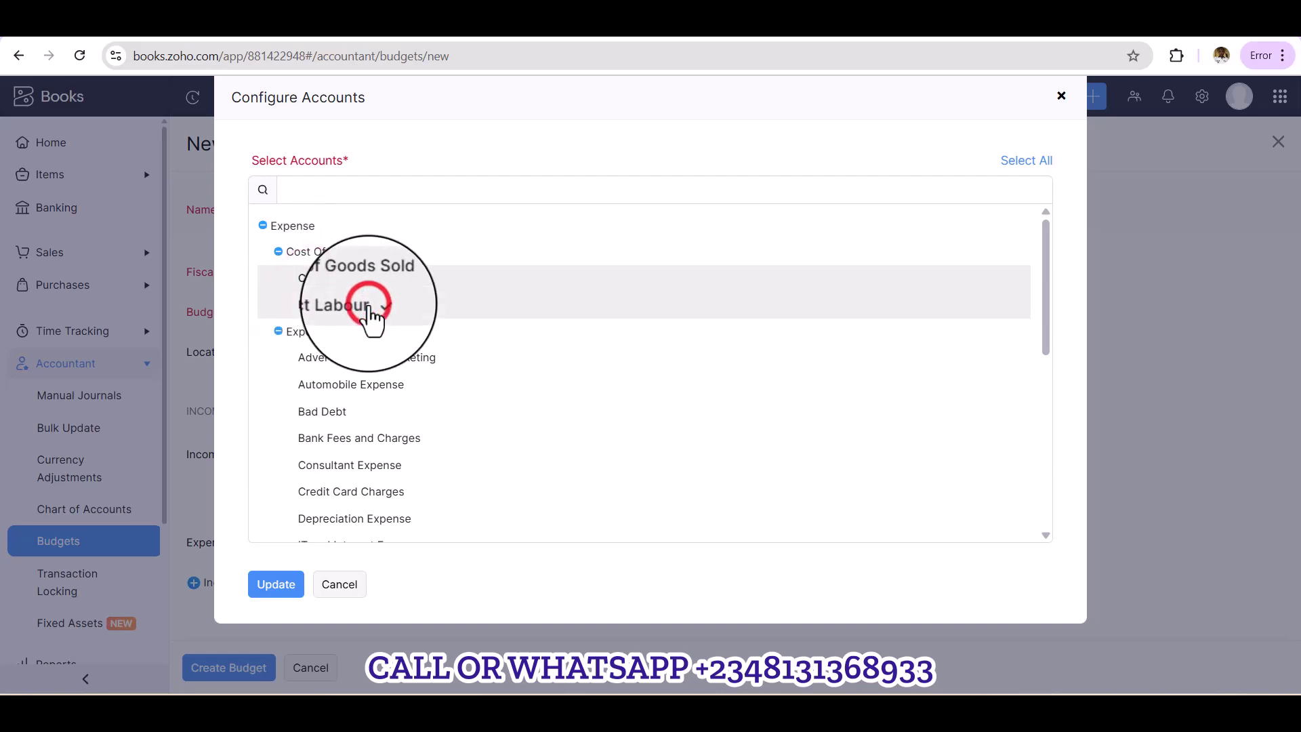
click(327, 359)
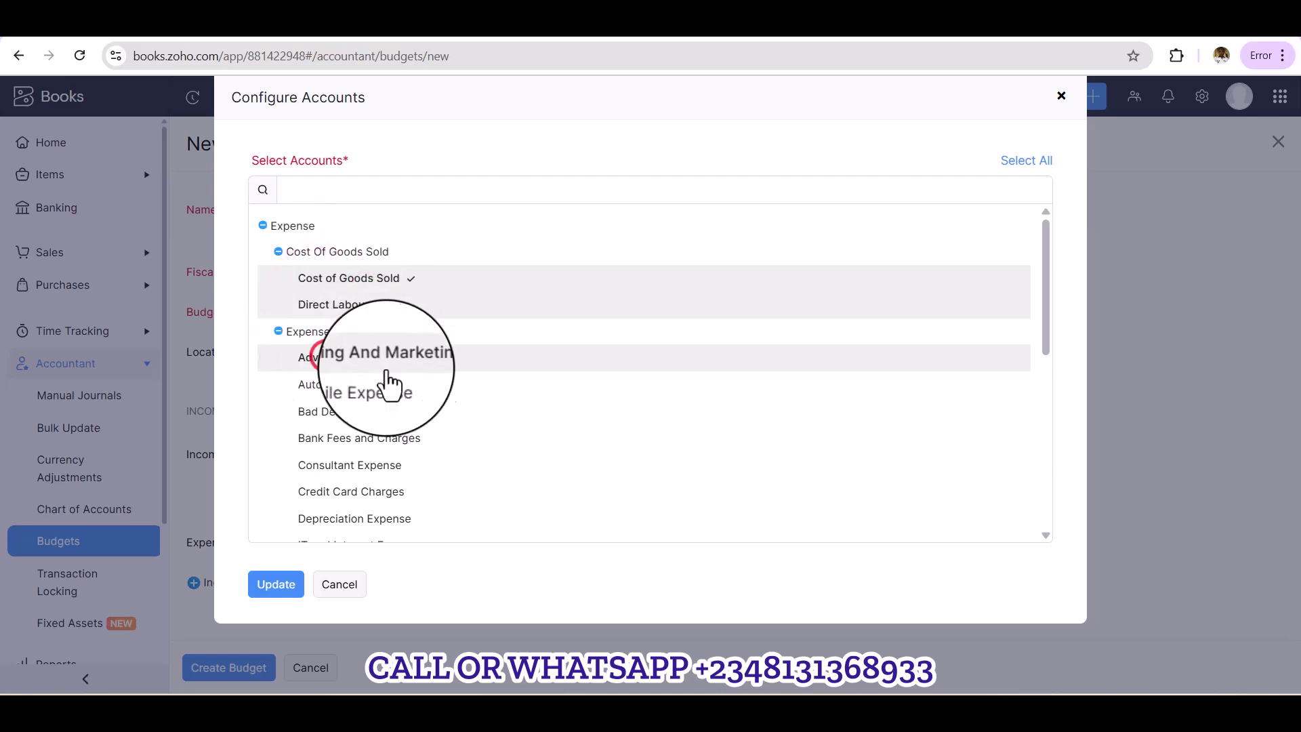
click(331, 387)
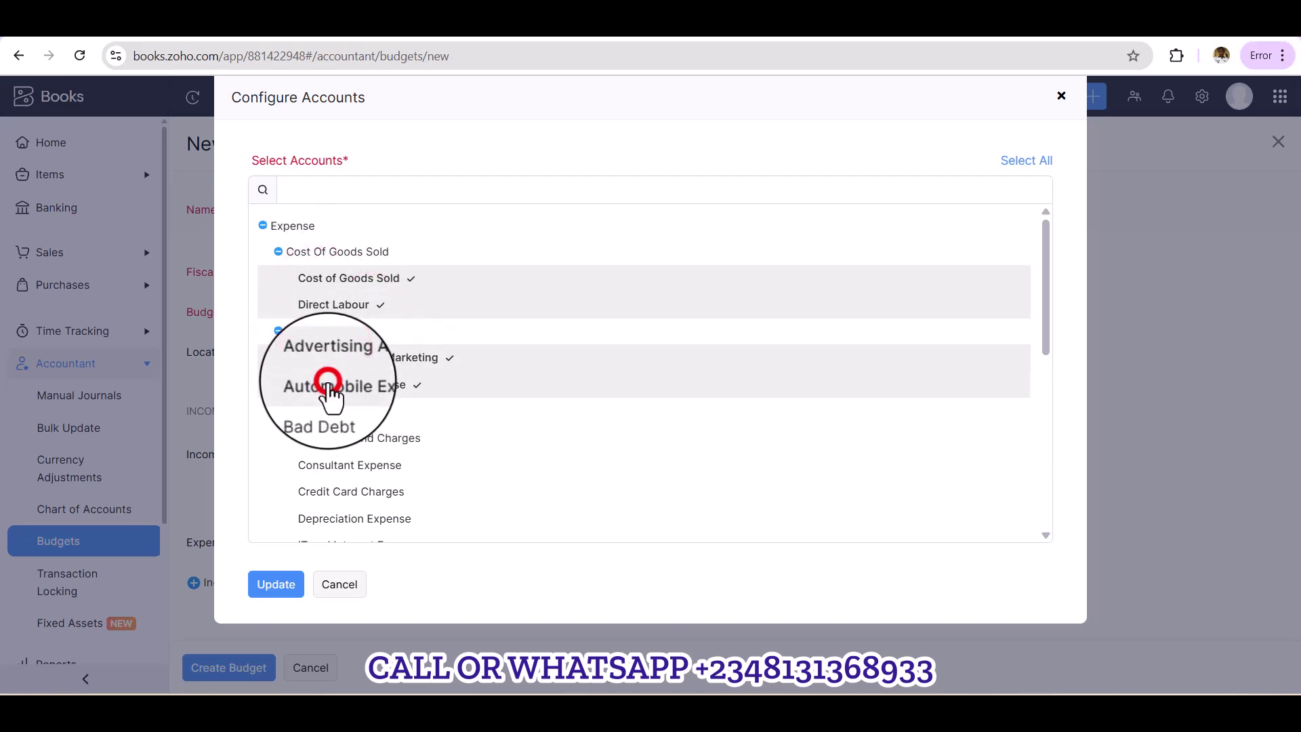
click(342, 442)
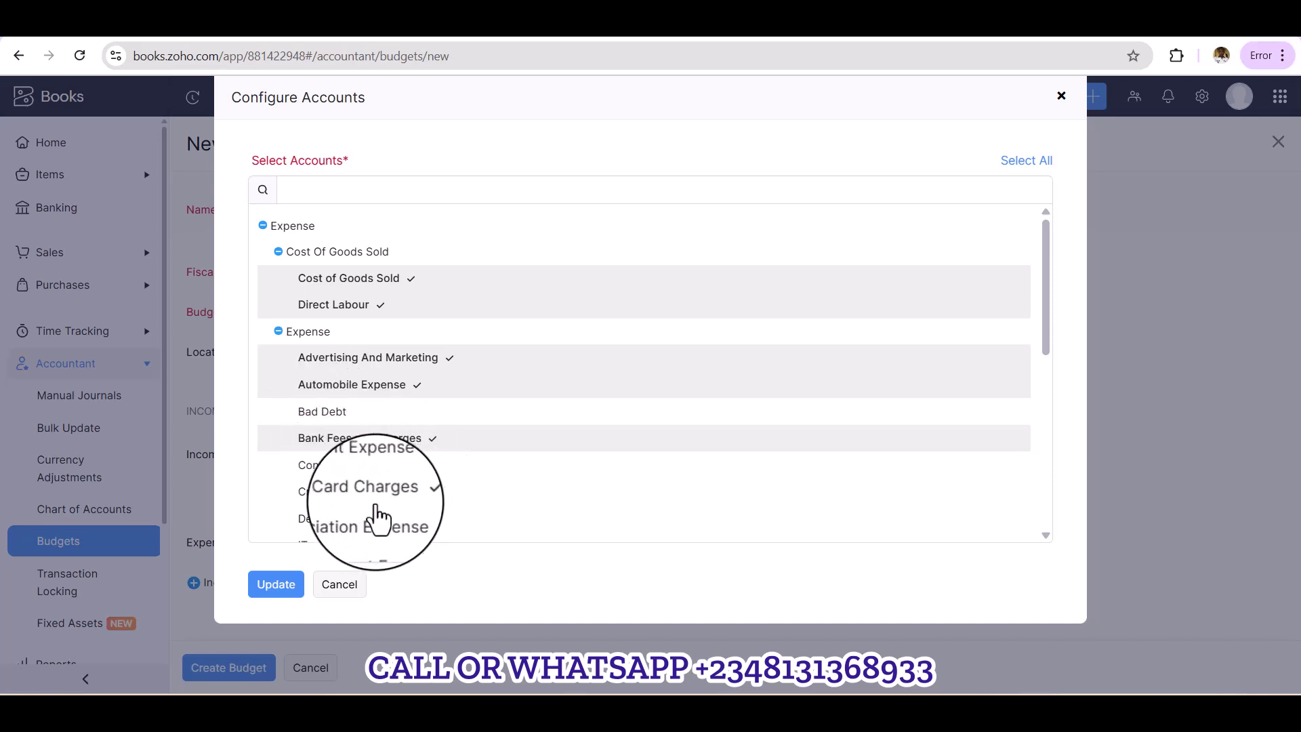
scroll(334, 535, down, 3)
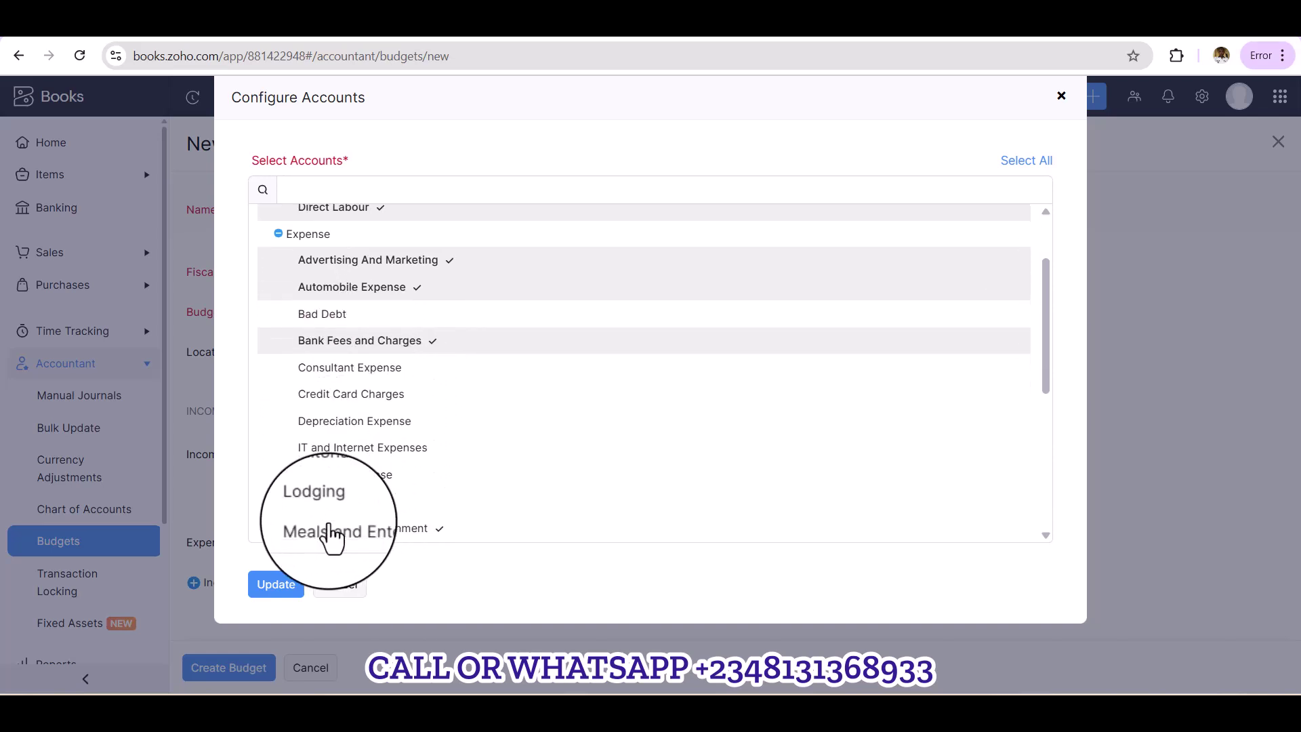
click(351, 477)
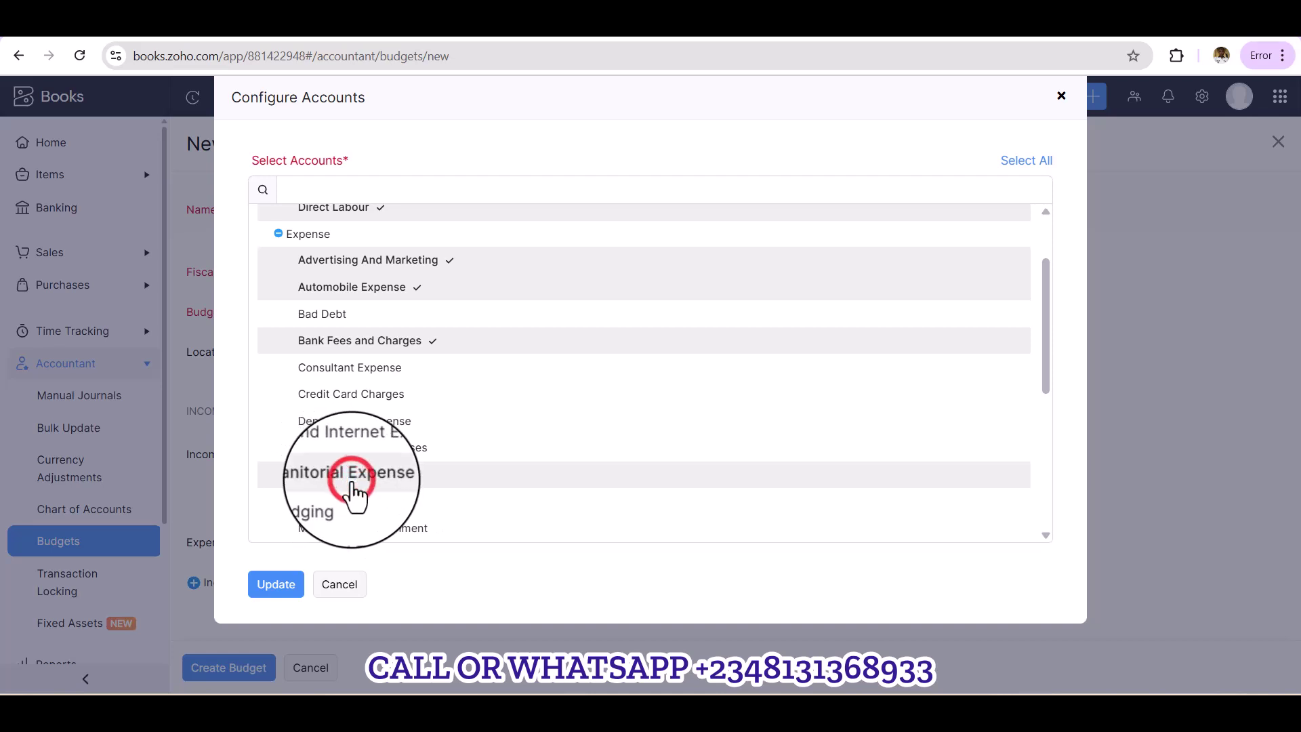
click(331, 526)
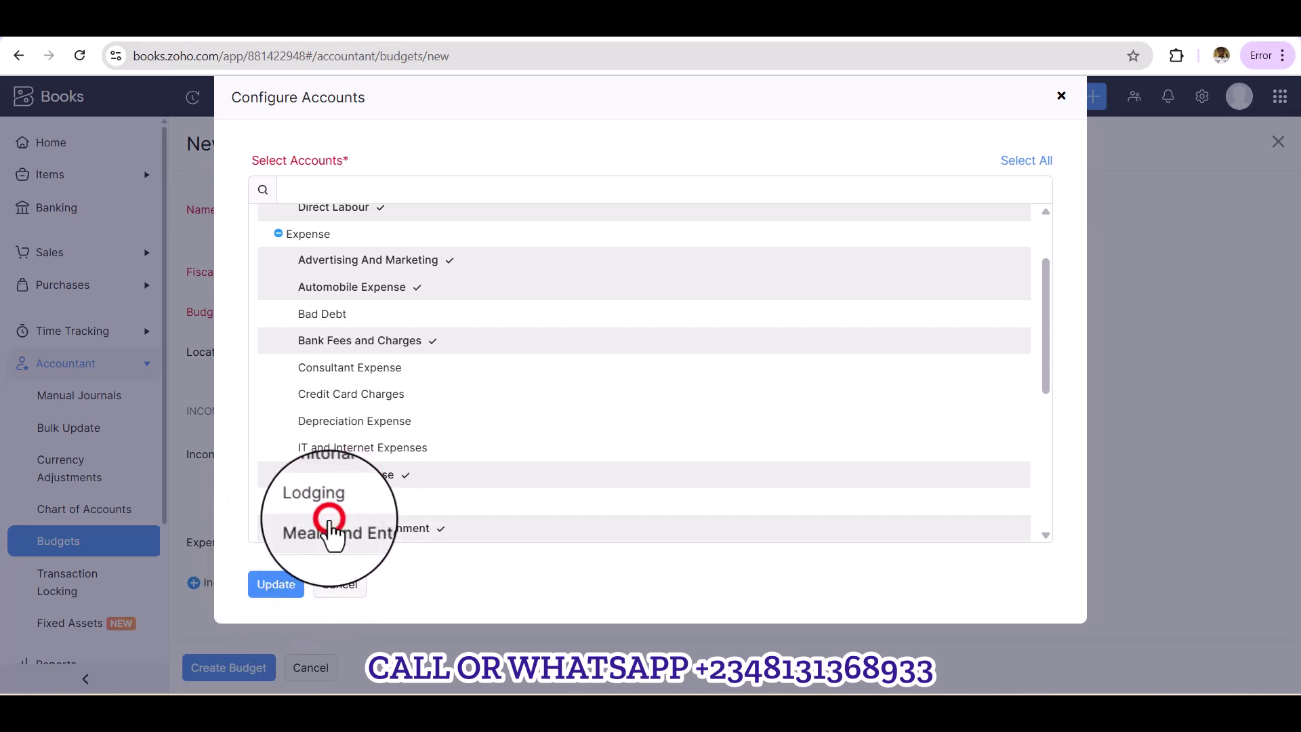
click(278, 584)
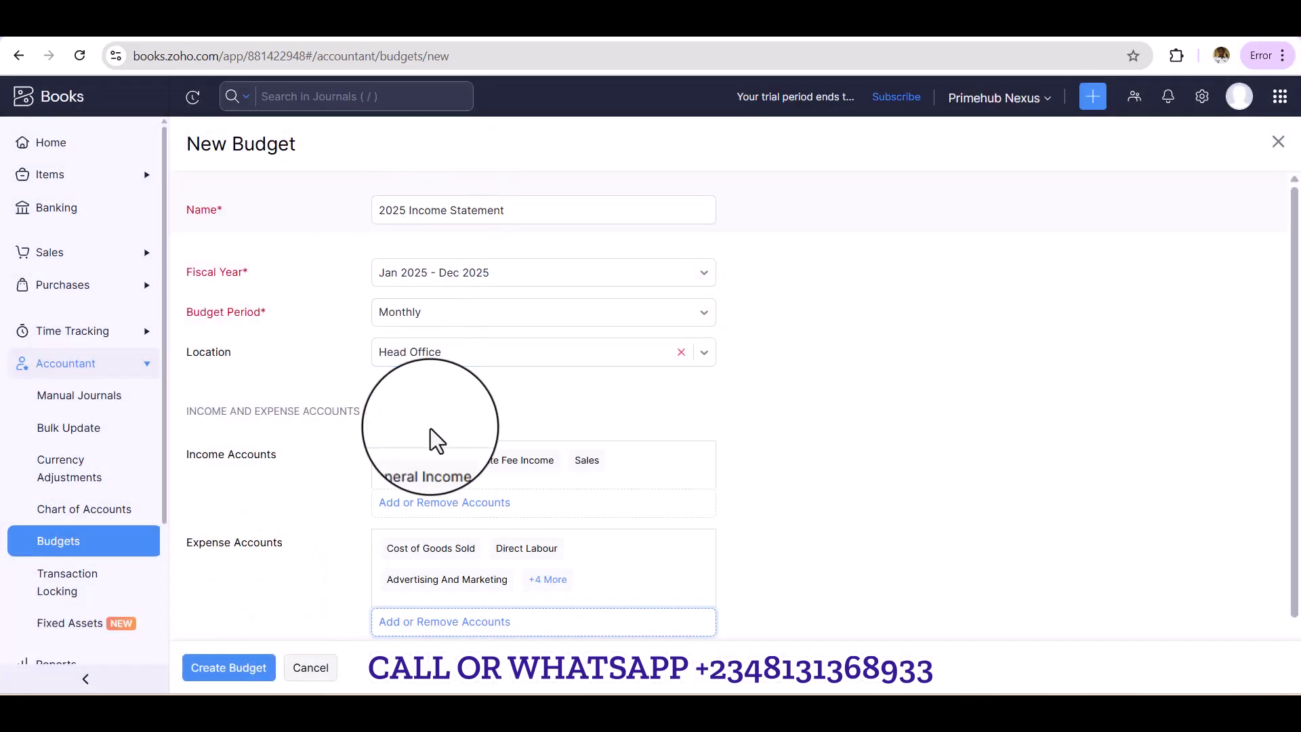
- Check the entered budget details and create the 2025 Income Statement budget
scroll(311, 469, down, 1)
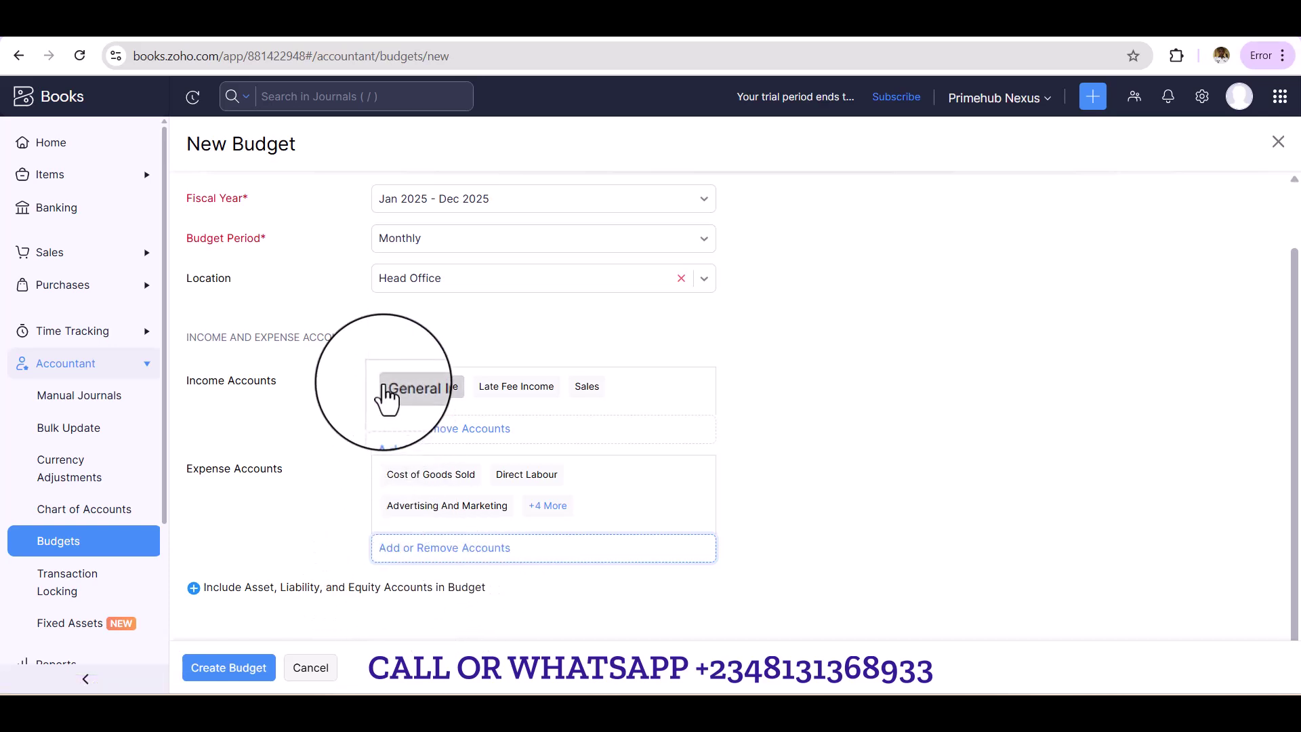
scroll(393, 311, up, 2)
click(447, 208)
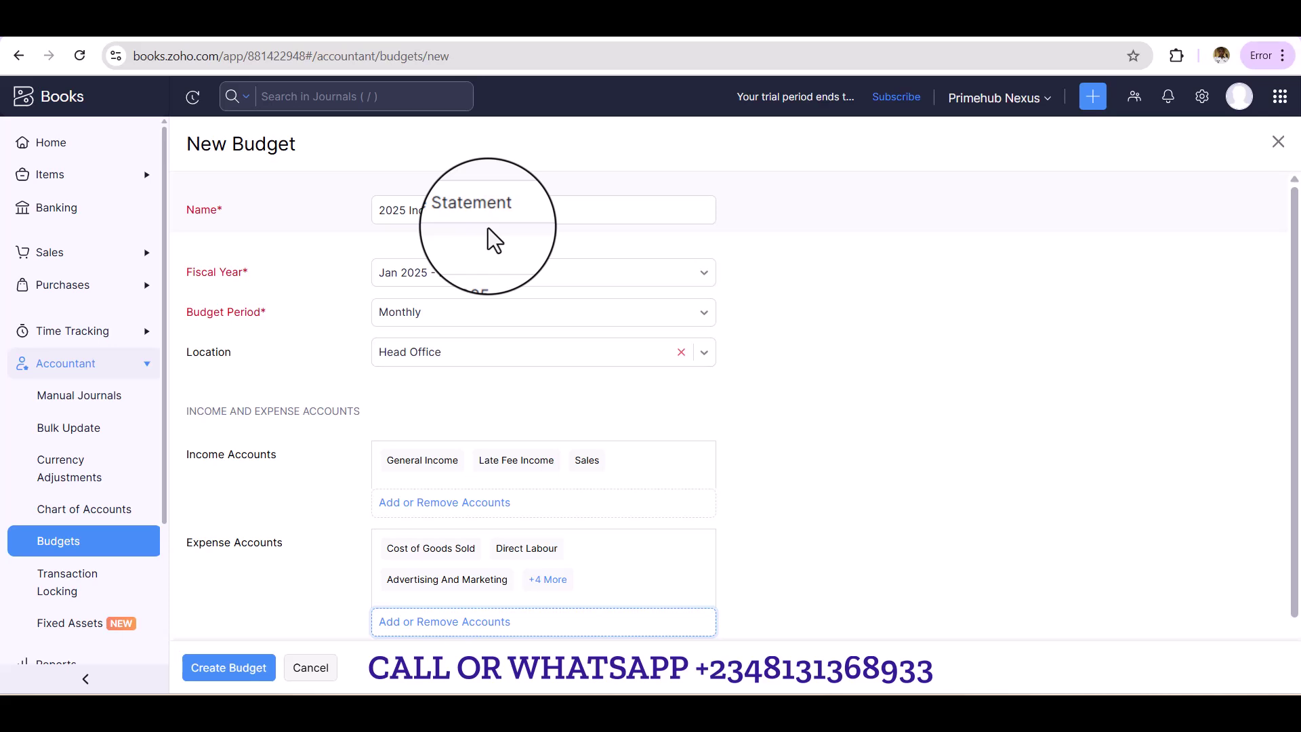
click(510, 214)
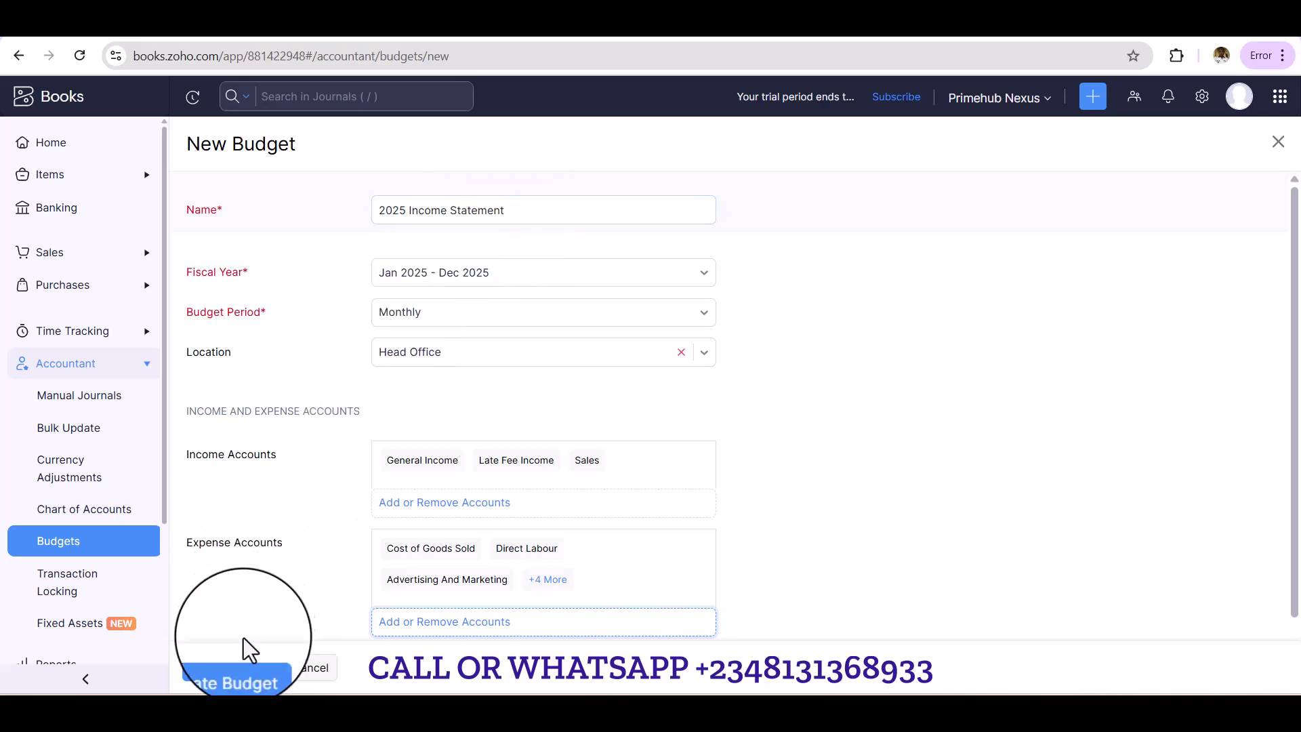
click(240, 660)
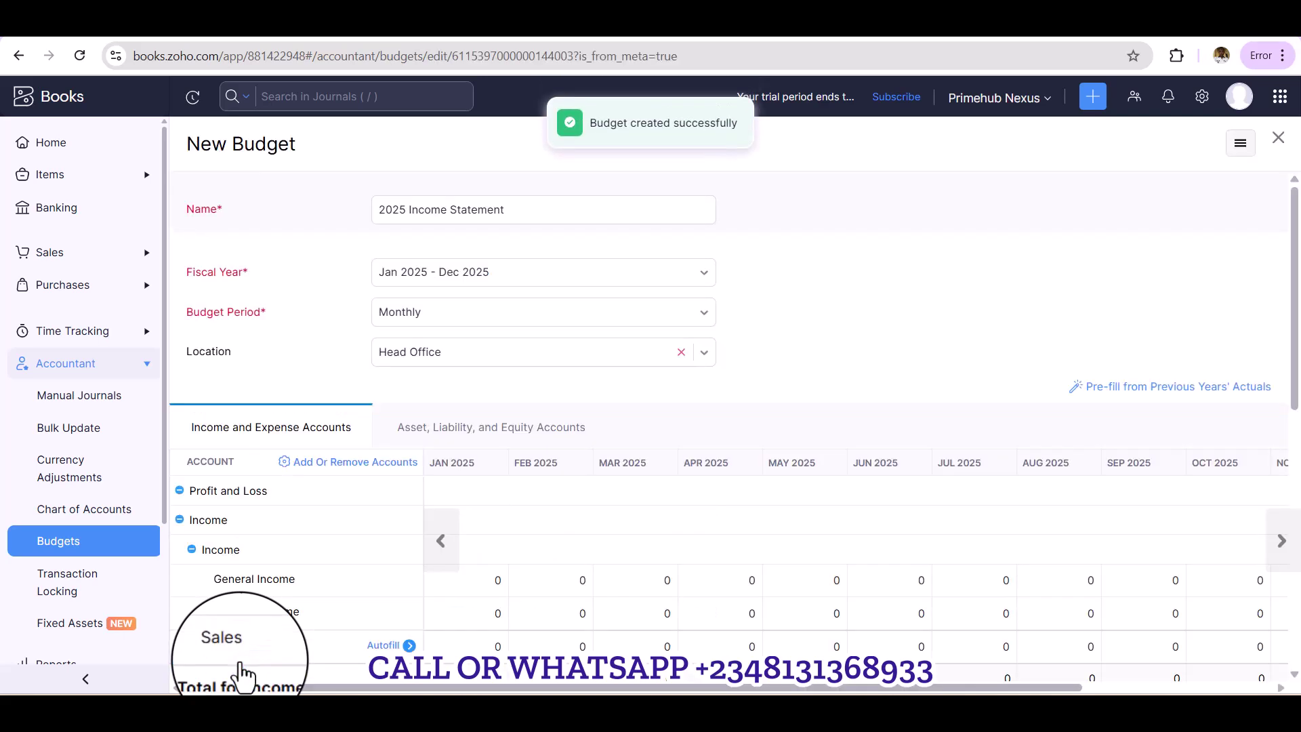
- Examine the monthly budget grid from January to December 2025, covering its income, cost of goods sold and expense rows
scroll(243, 674, down, 10)
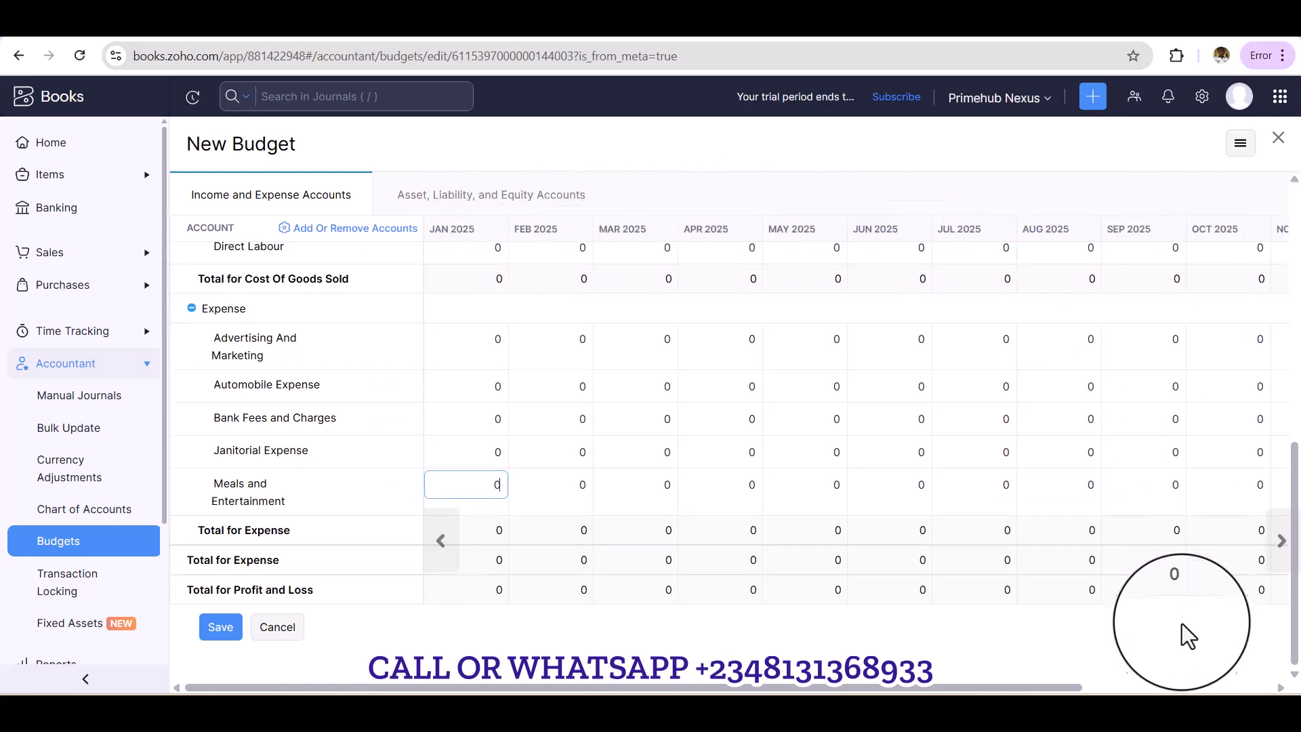
click(1182, 686)
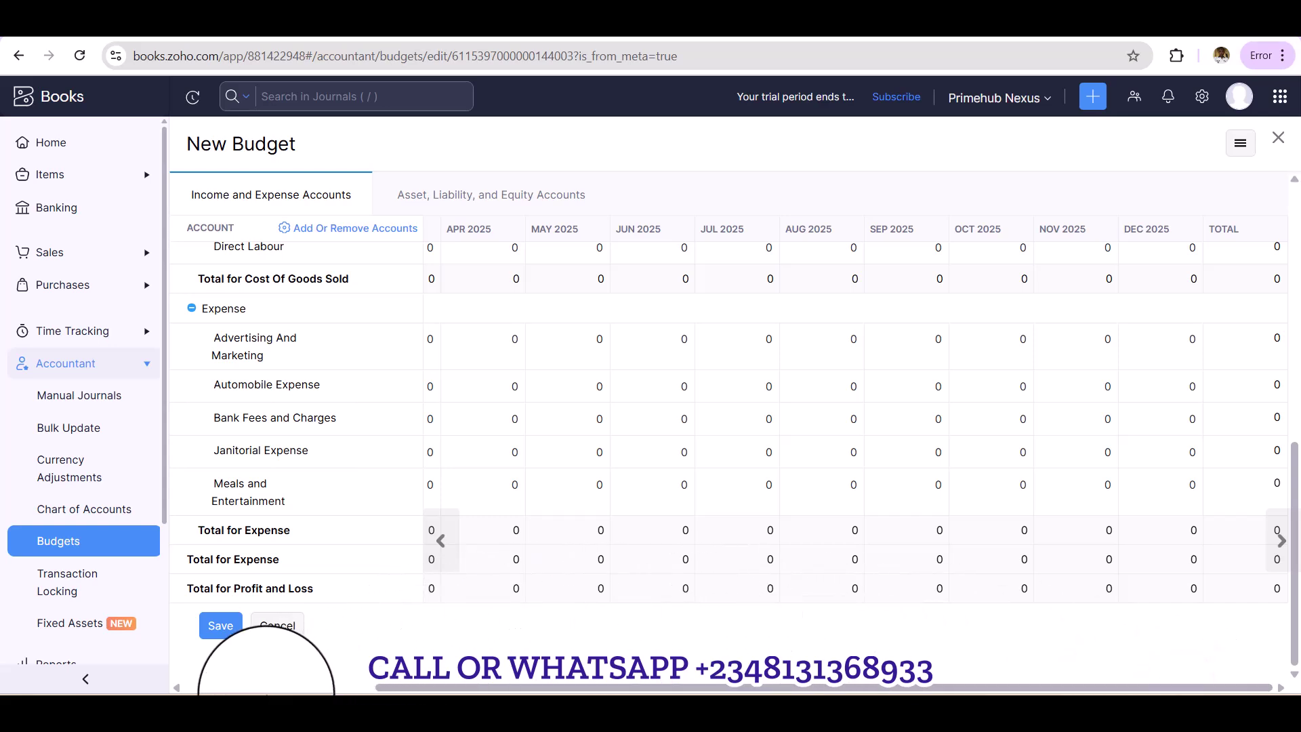
click(249, 686)
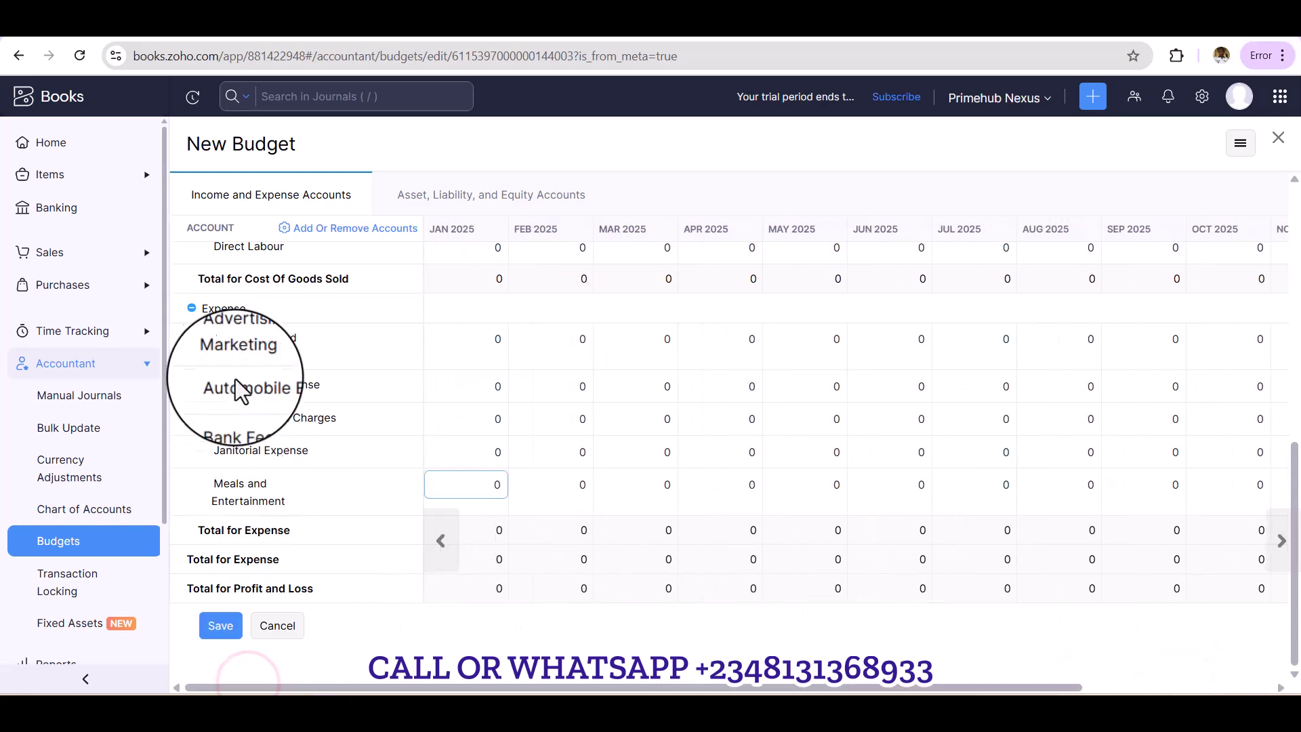
scroll(284, 299, up, 2)
scroll(285, 299, up, 5)
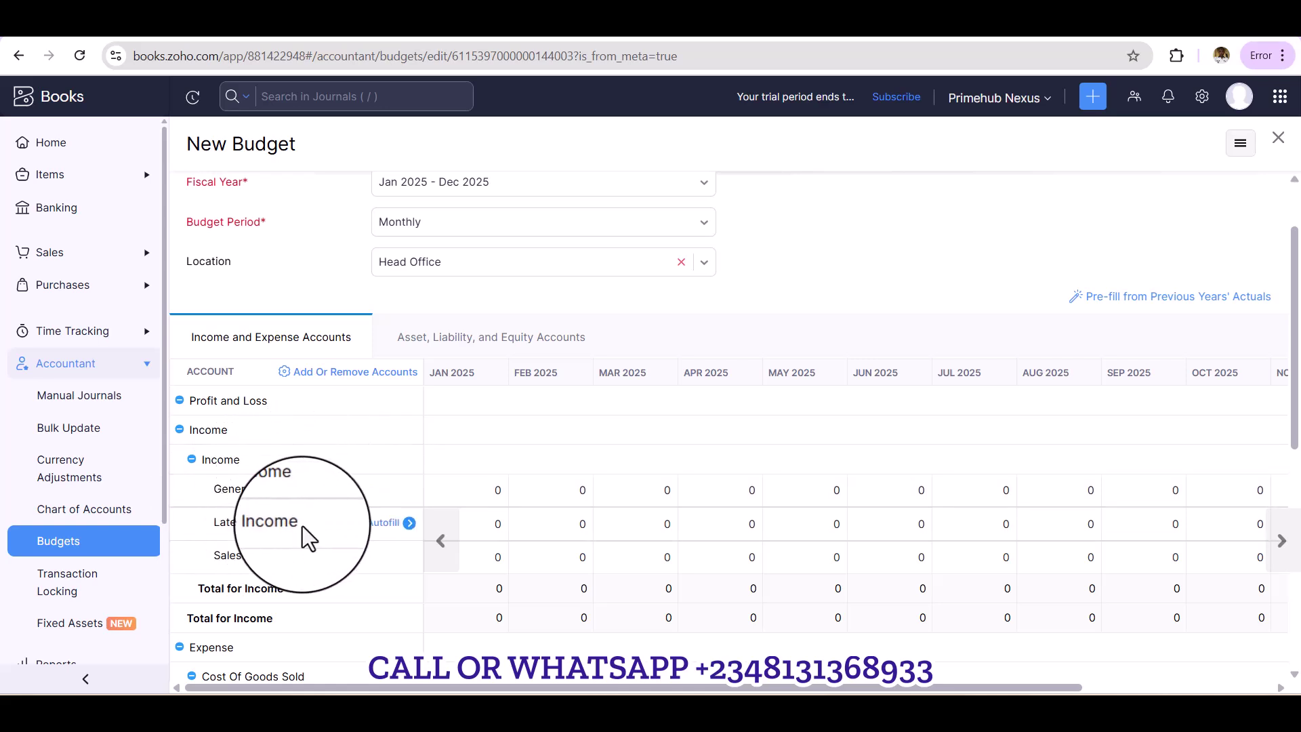
scroll(302, 527, down, 3)
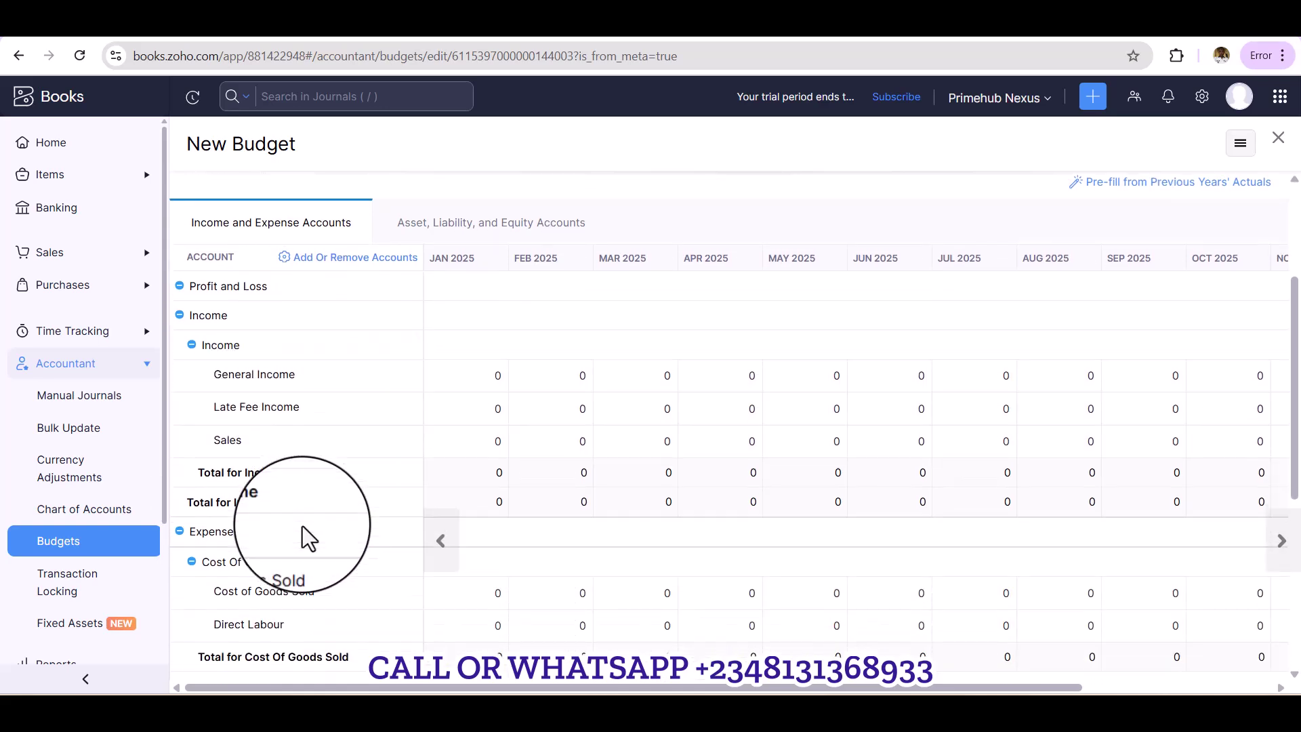
scroll(302, 526, down, 3)
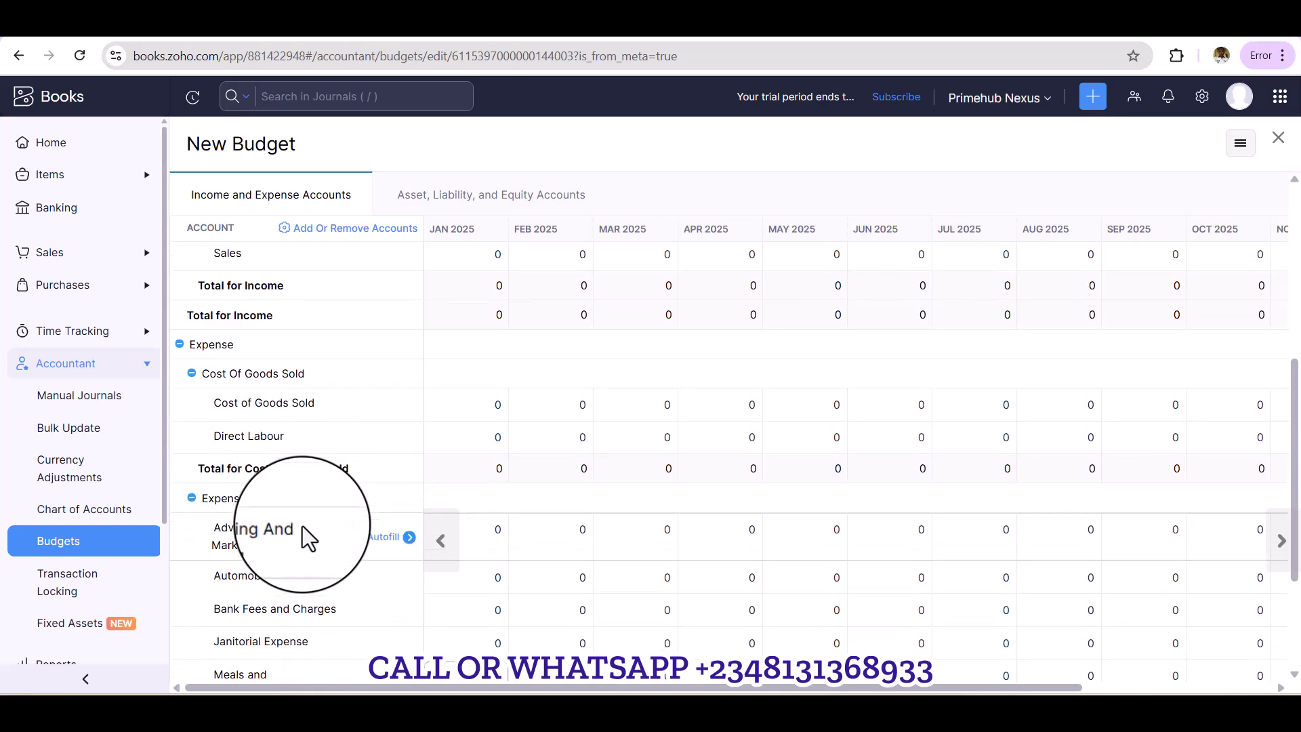
scroll(302, 526, down, 3)
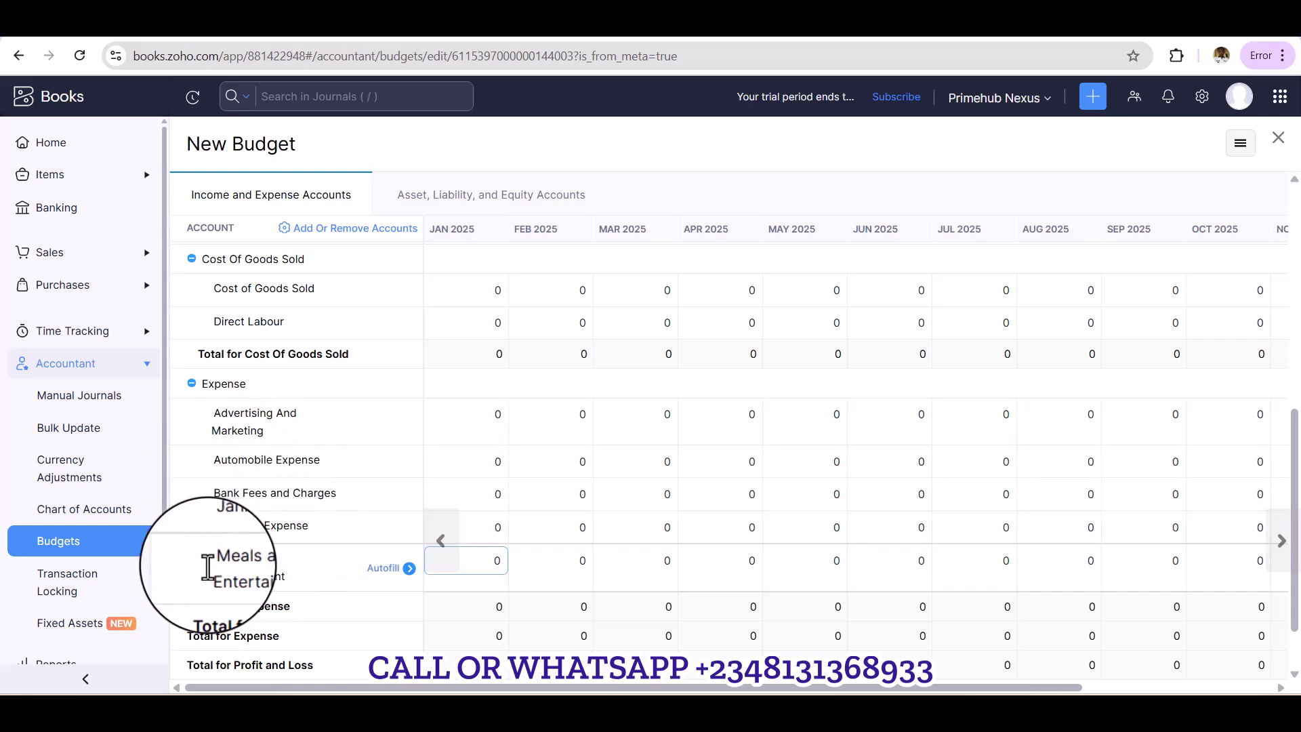
scroll(278, 569, down, 2)
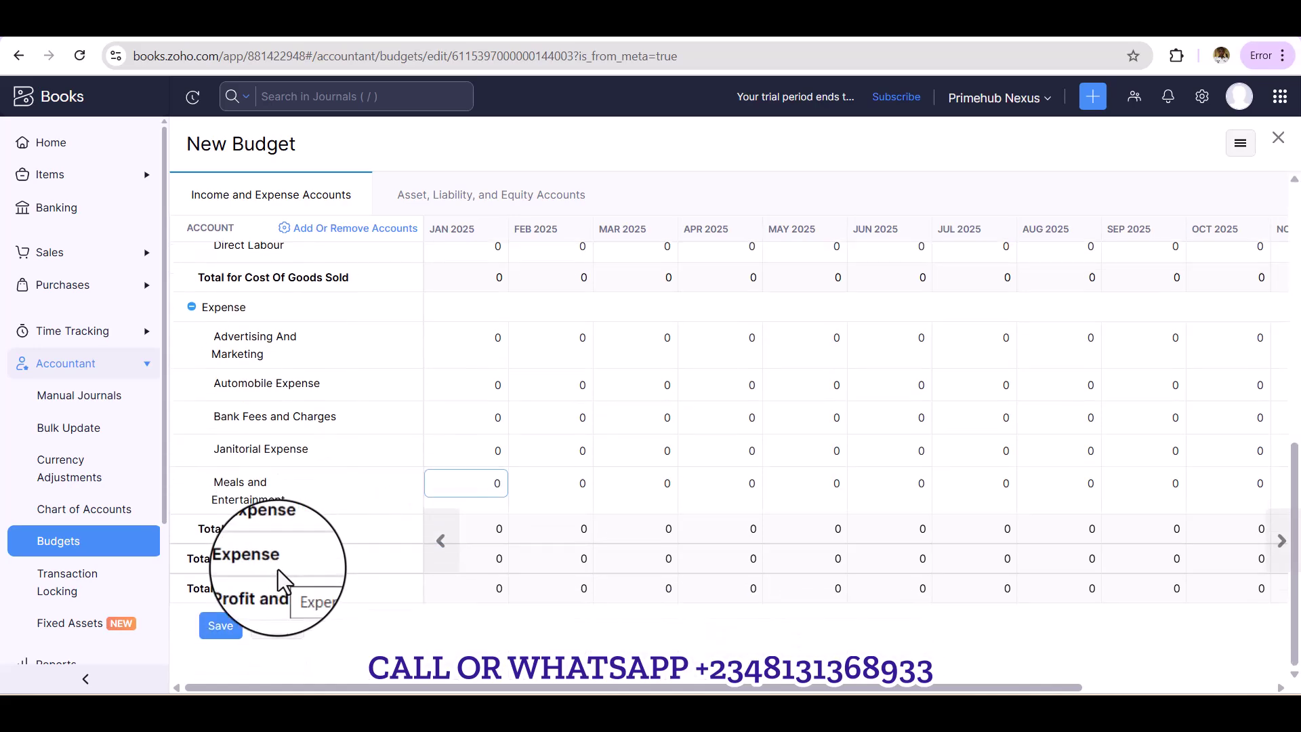
- Rename the budget as "2025 Year Monthly Budget"
scroll(278, 569, up, 8)
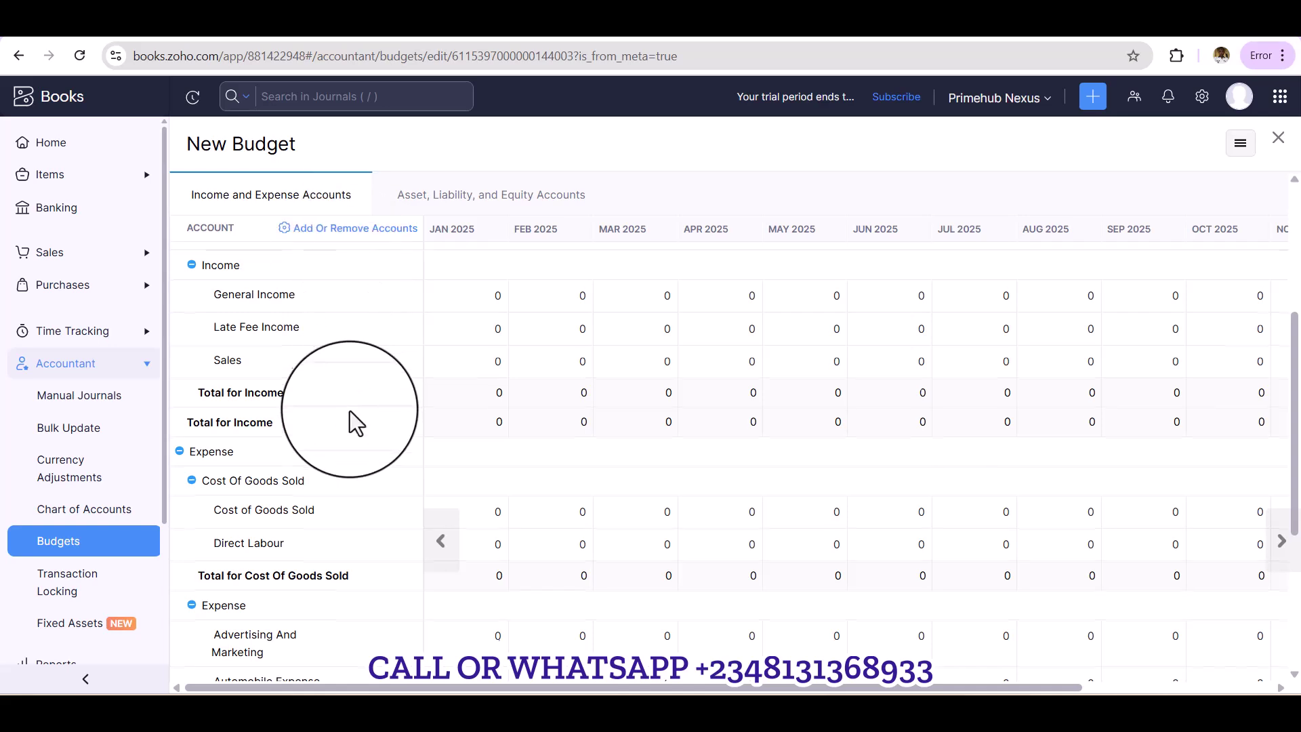
scroll(350, 410, down, 4)
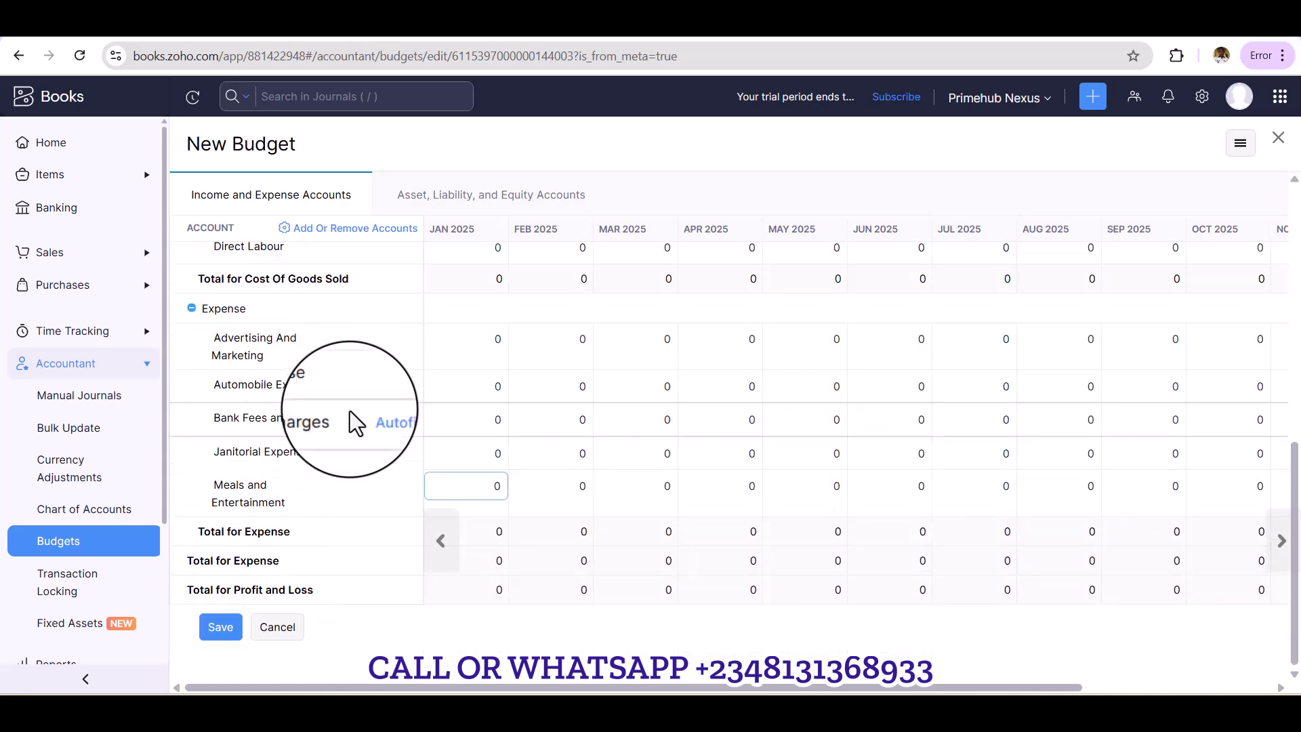
scroll(349, 411, up, 8)
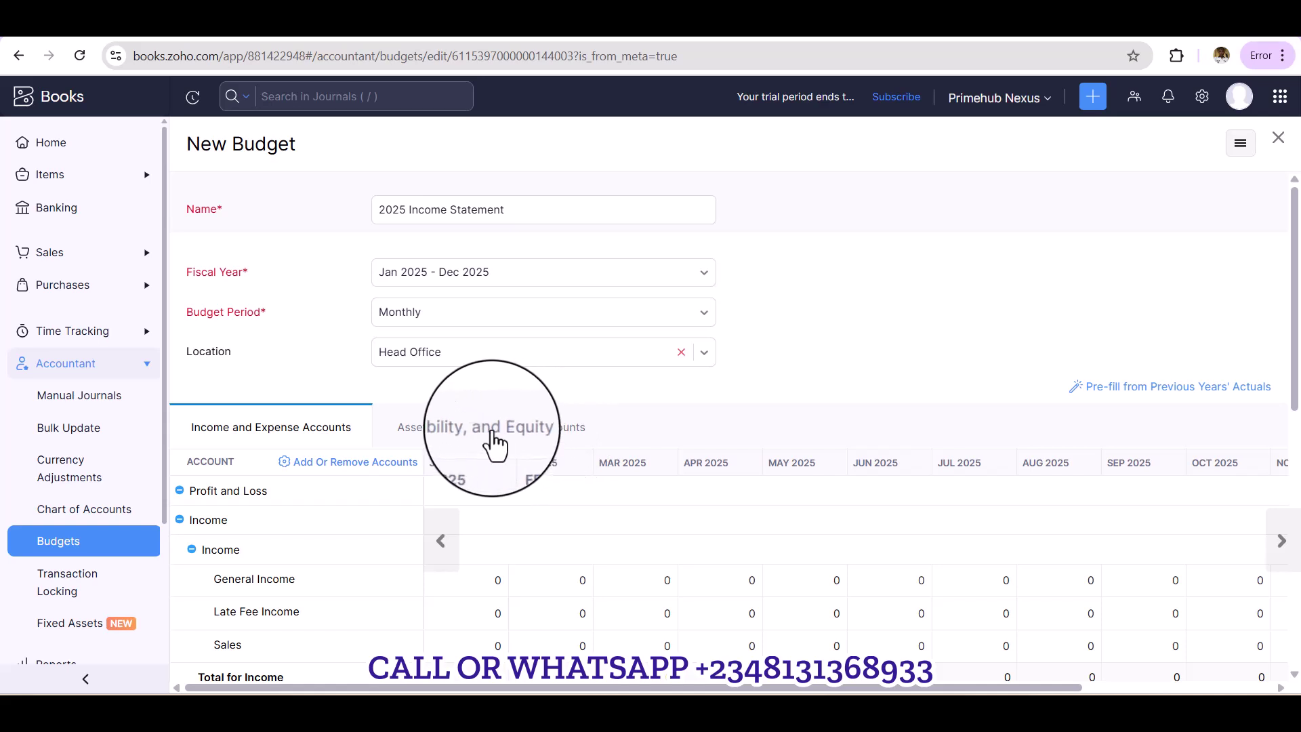
click(517, 210)
drag(517, 210, 410, 200)
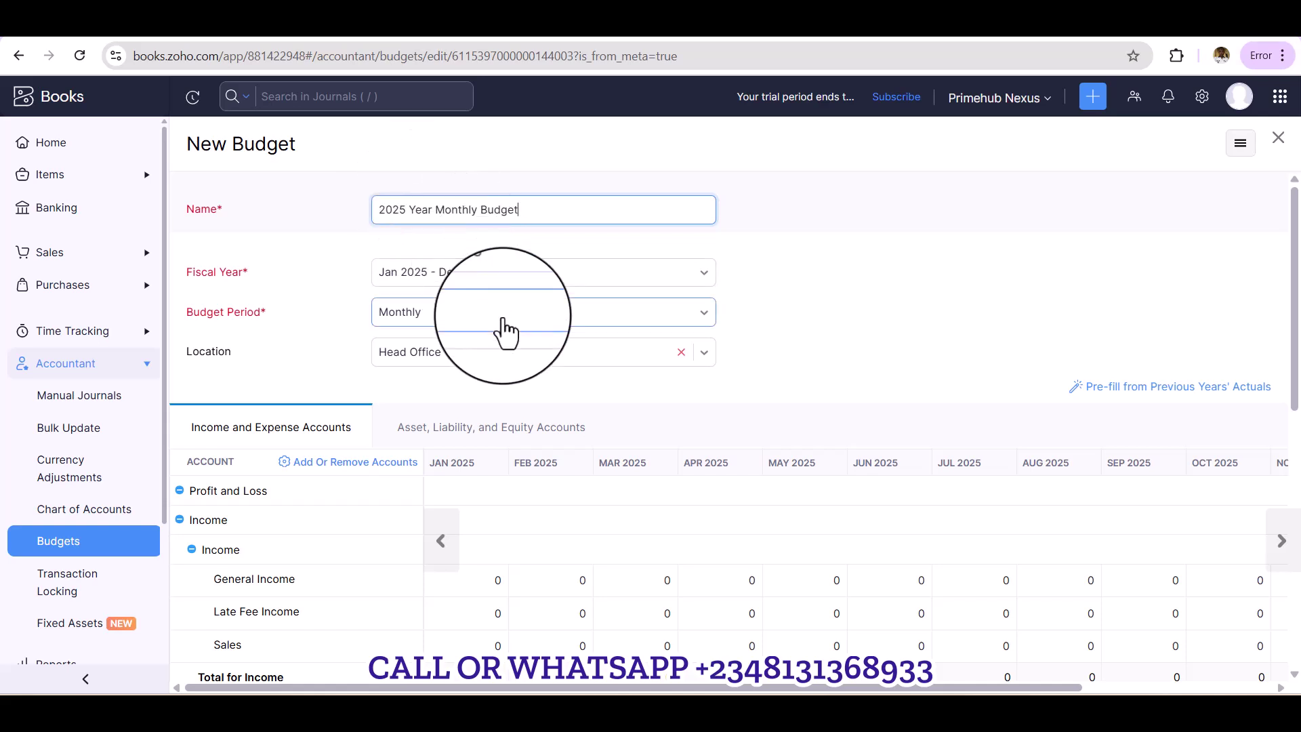
- Autofill General Income with a fixed amount of 100000 for each period
scroll(508, 328, down, 2)
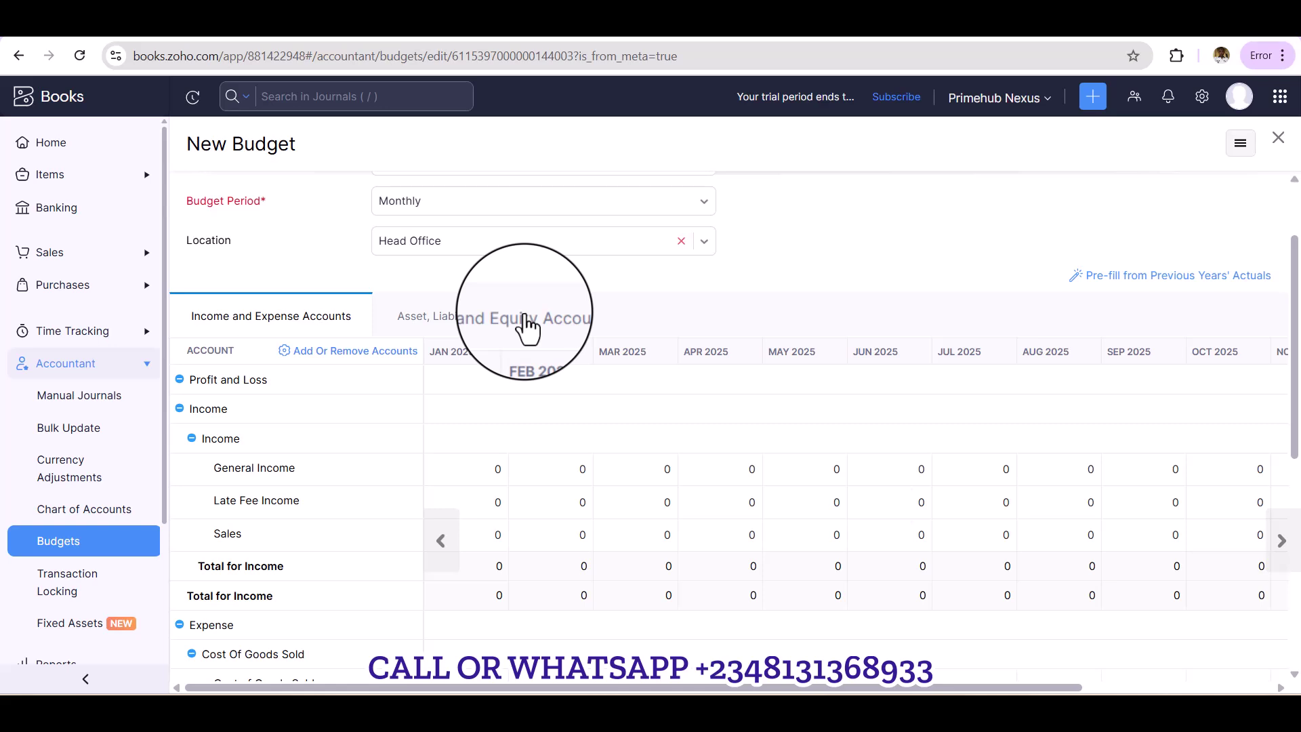
scroll(527, 328, down, 2)
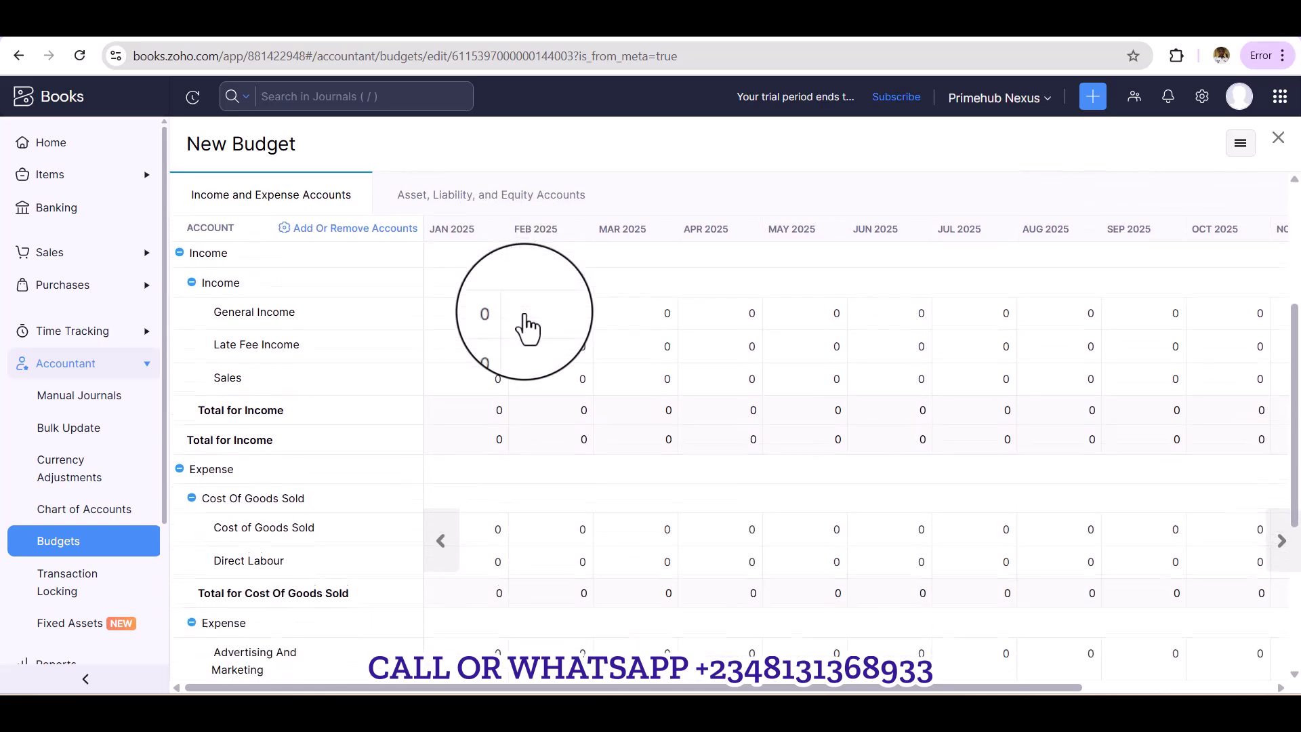
mouse_move(381, 329)
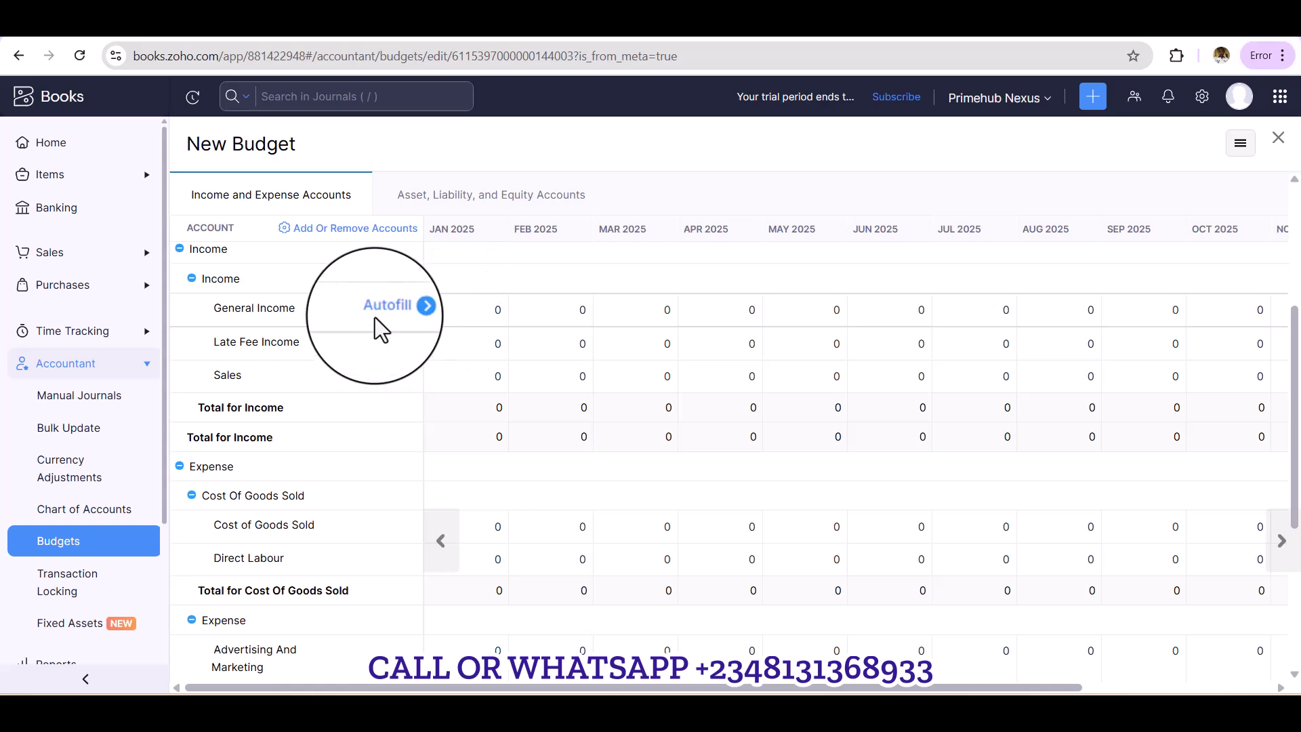
click(408, 309)
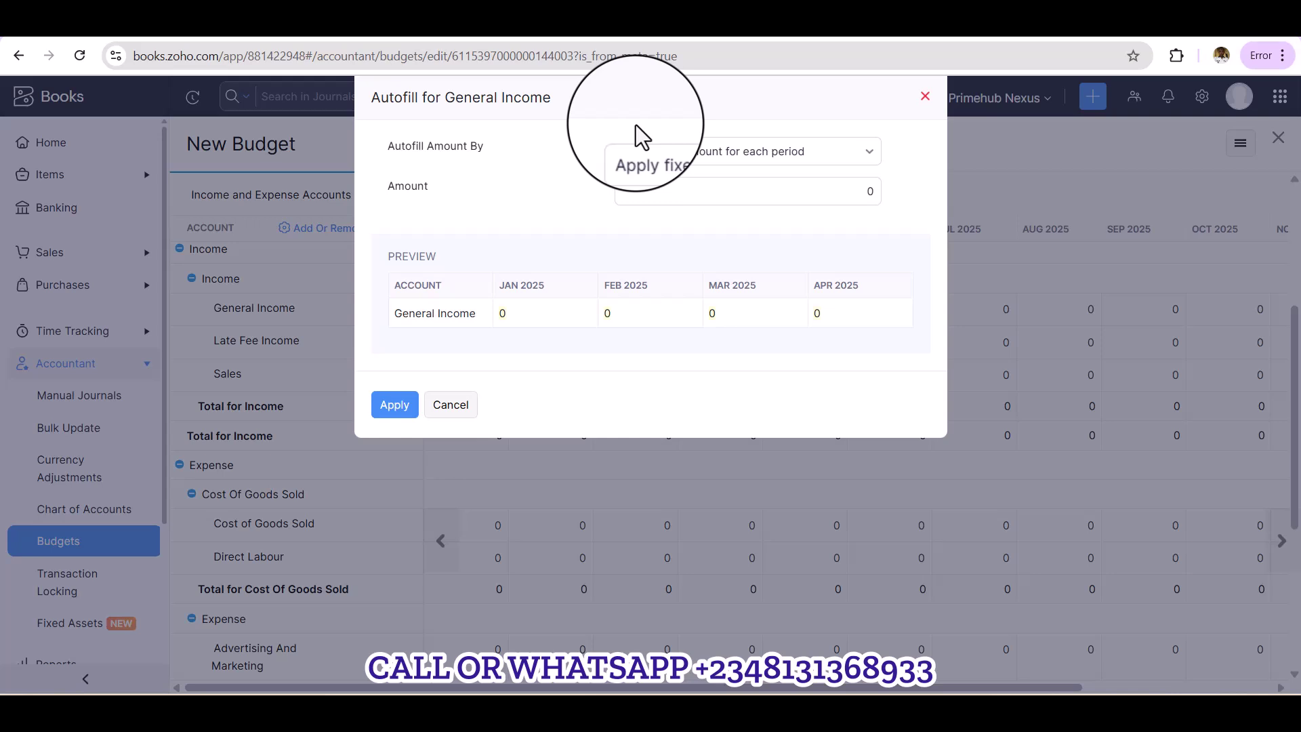
click(844, 156)
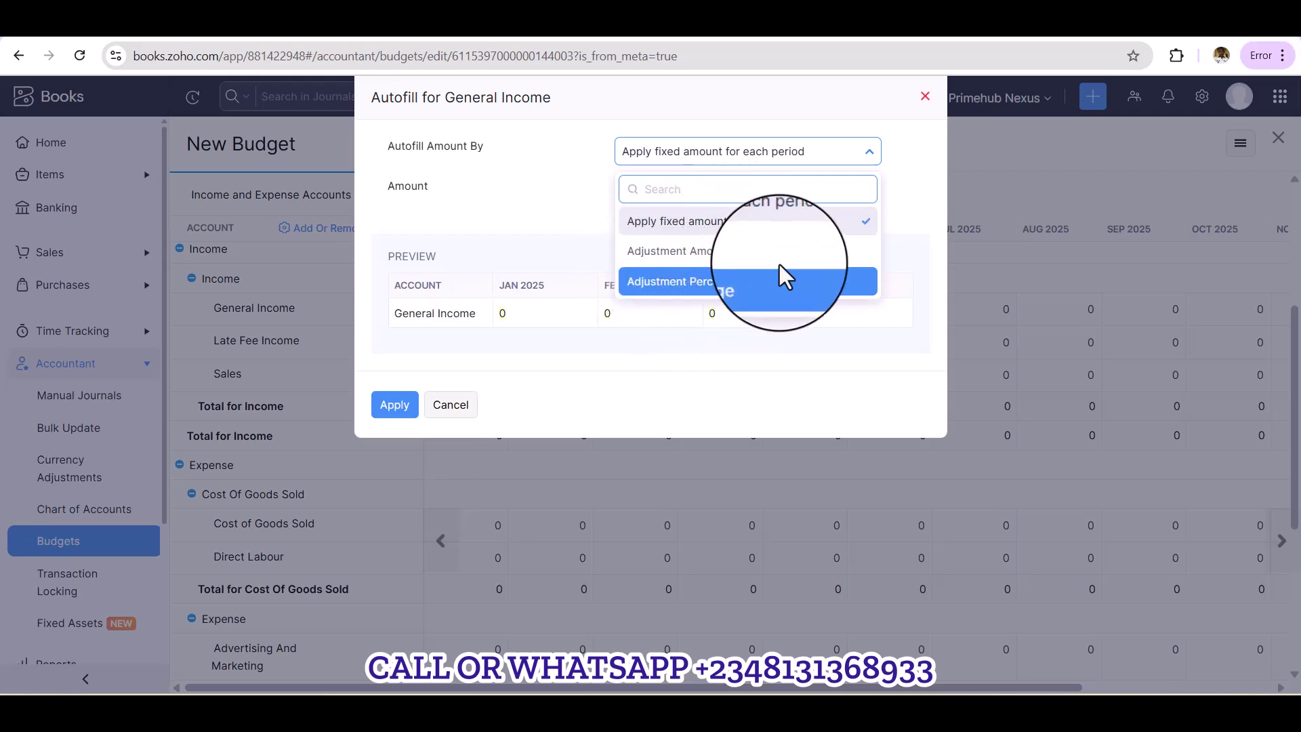
click(746, 219)
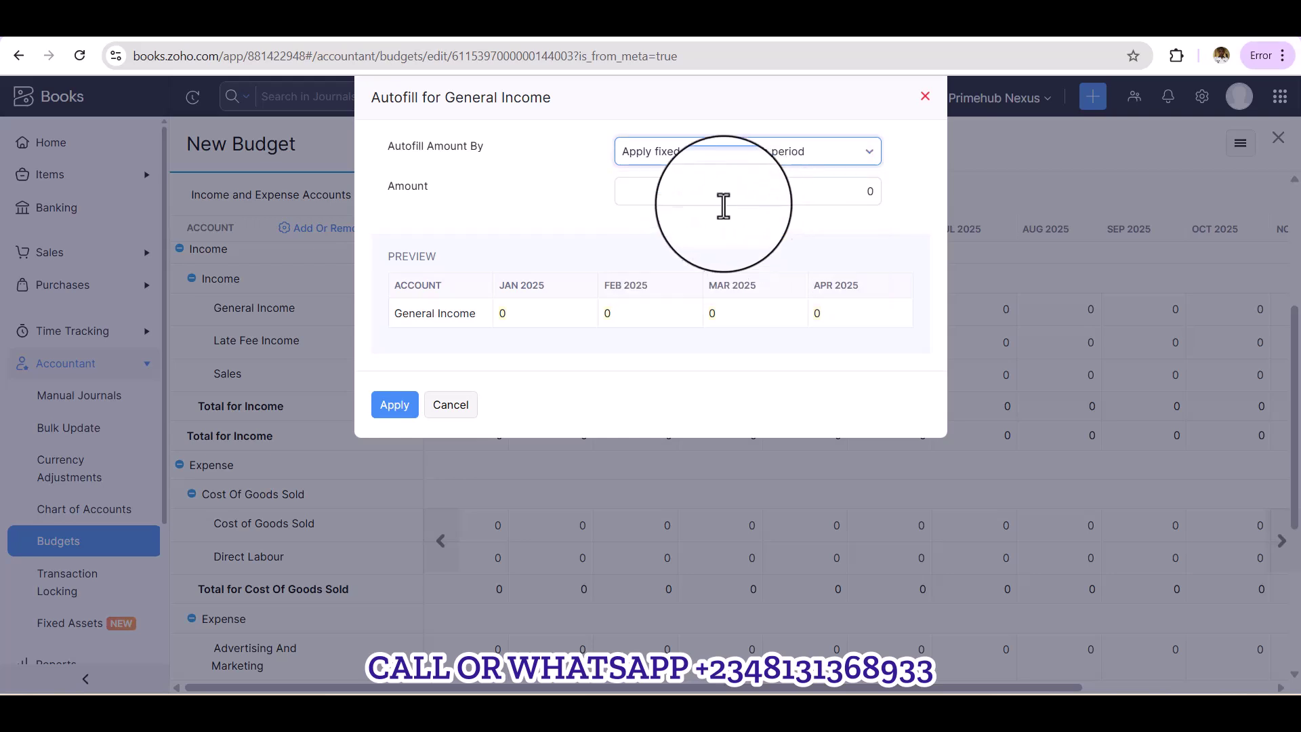
click(691, 189)
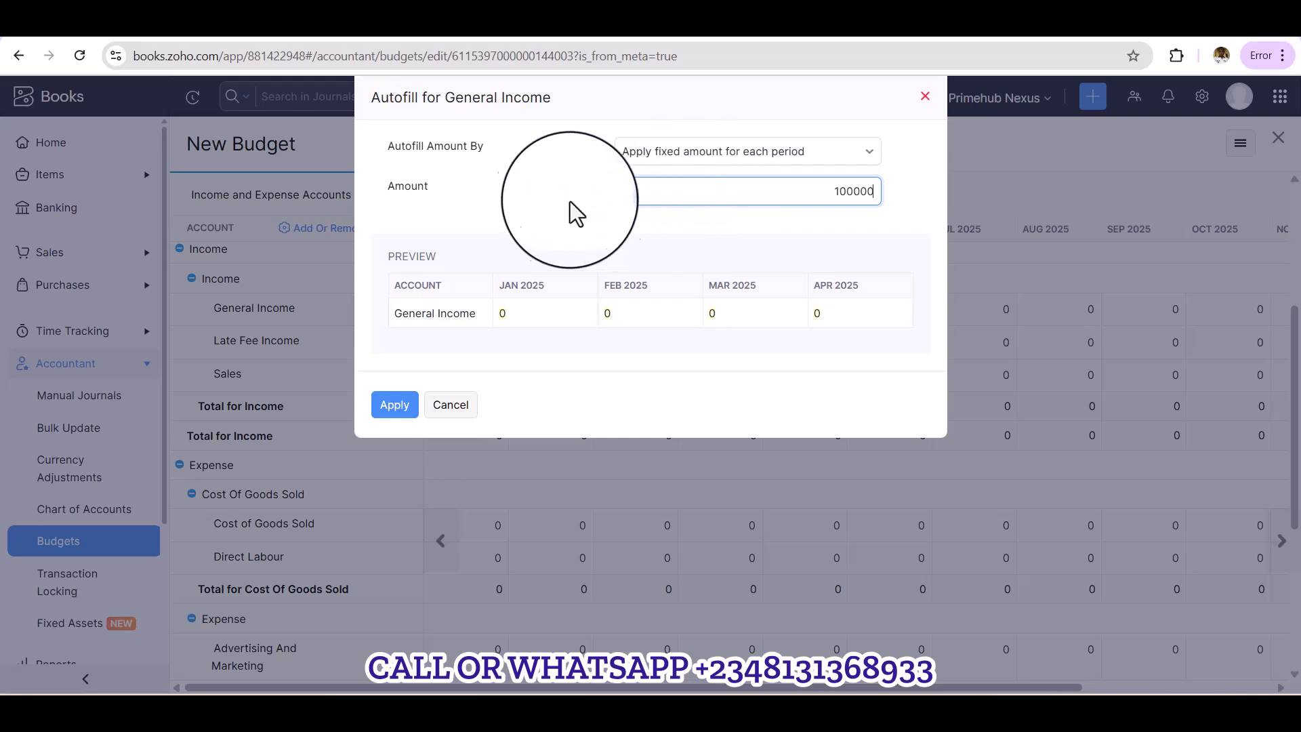
key(Tab)
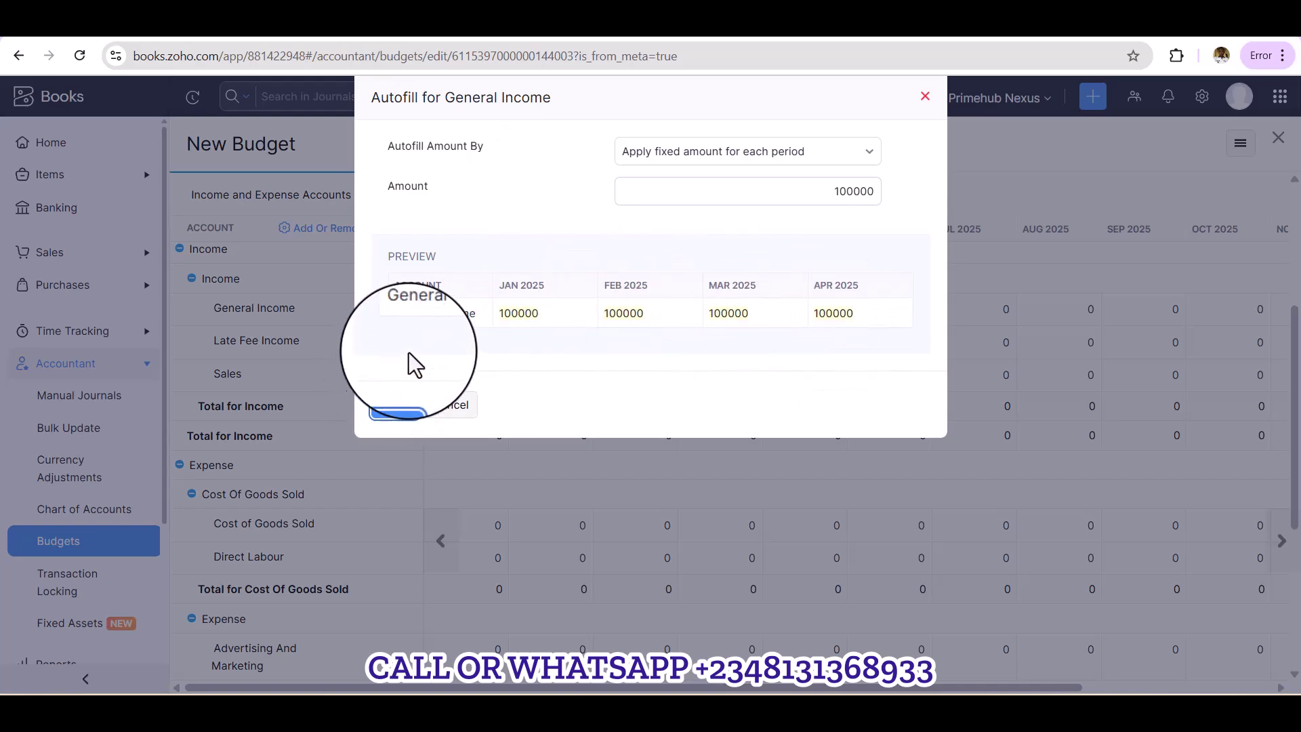
click(405, 408)
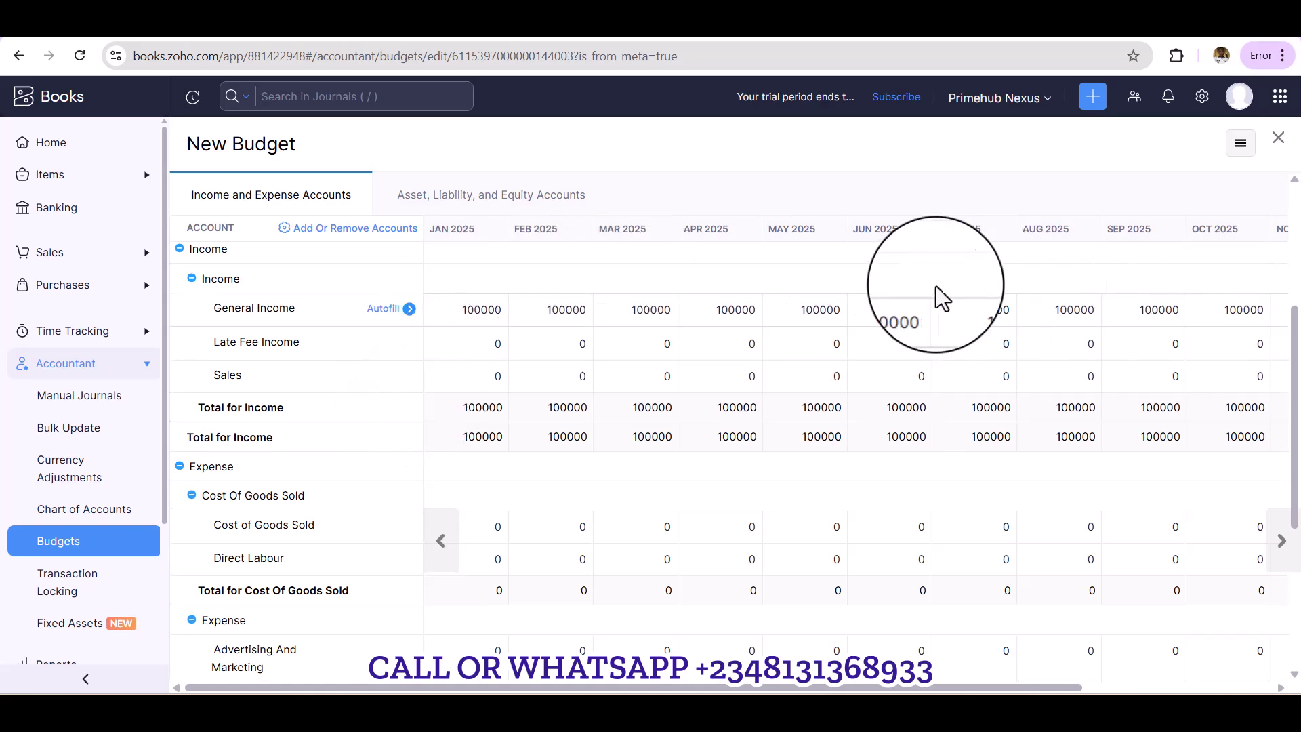
- Autofill General Income by an adjustment amount of 100000 added to the first period's amount, with a first period's amount of 10000
click(407, 312)
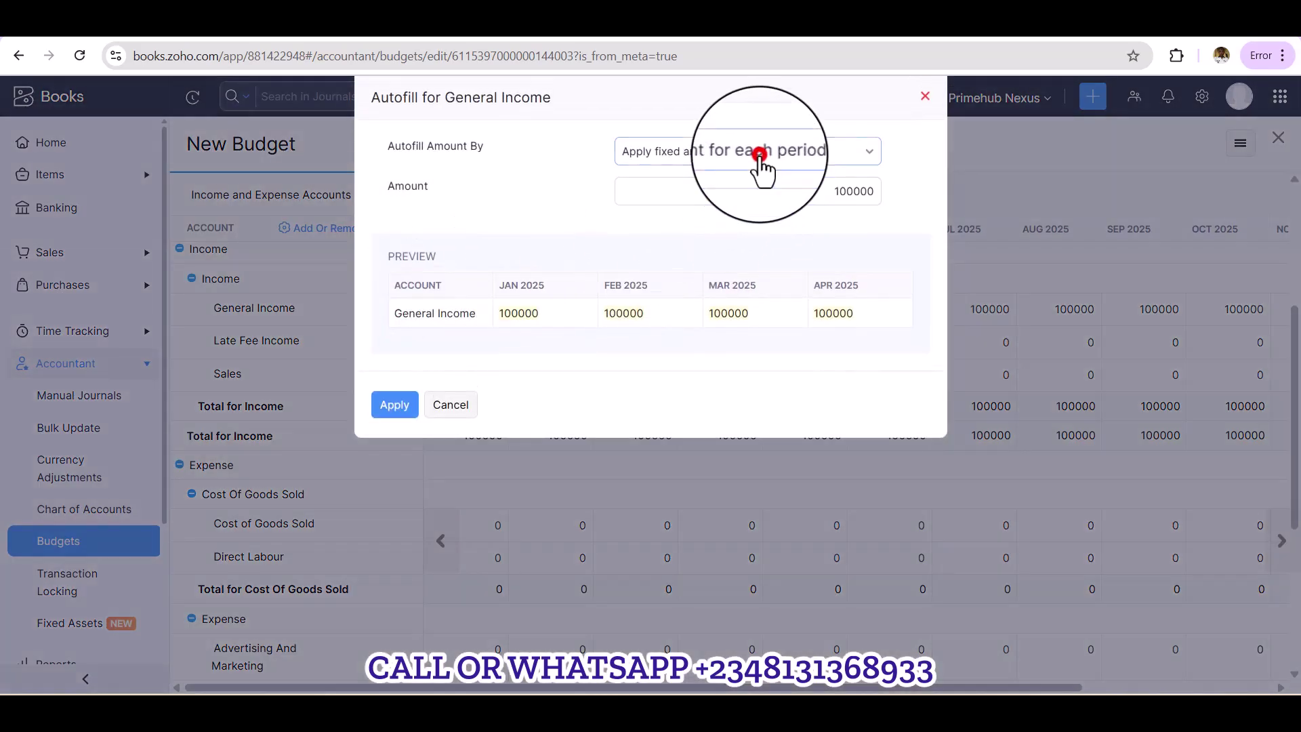
click(760, 154)
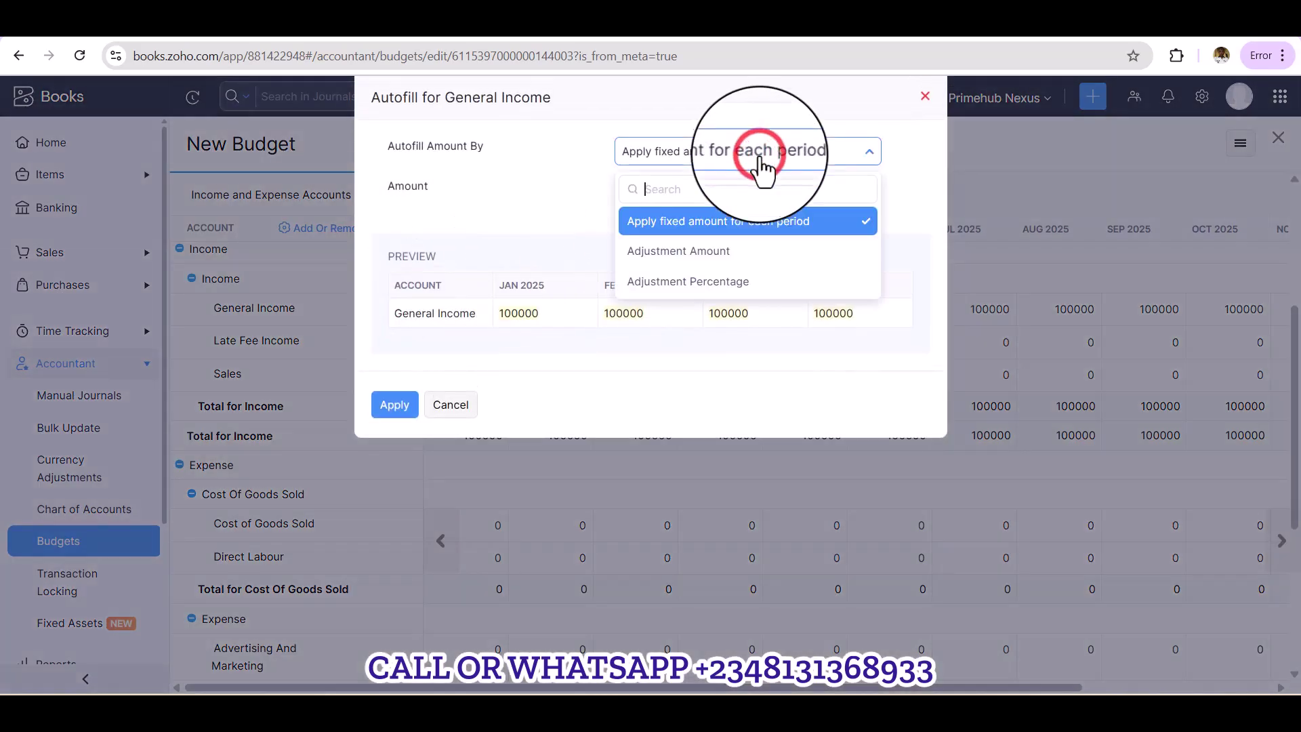
click(730, 267)
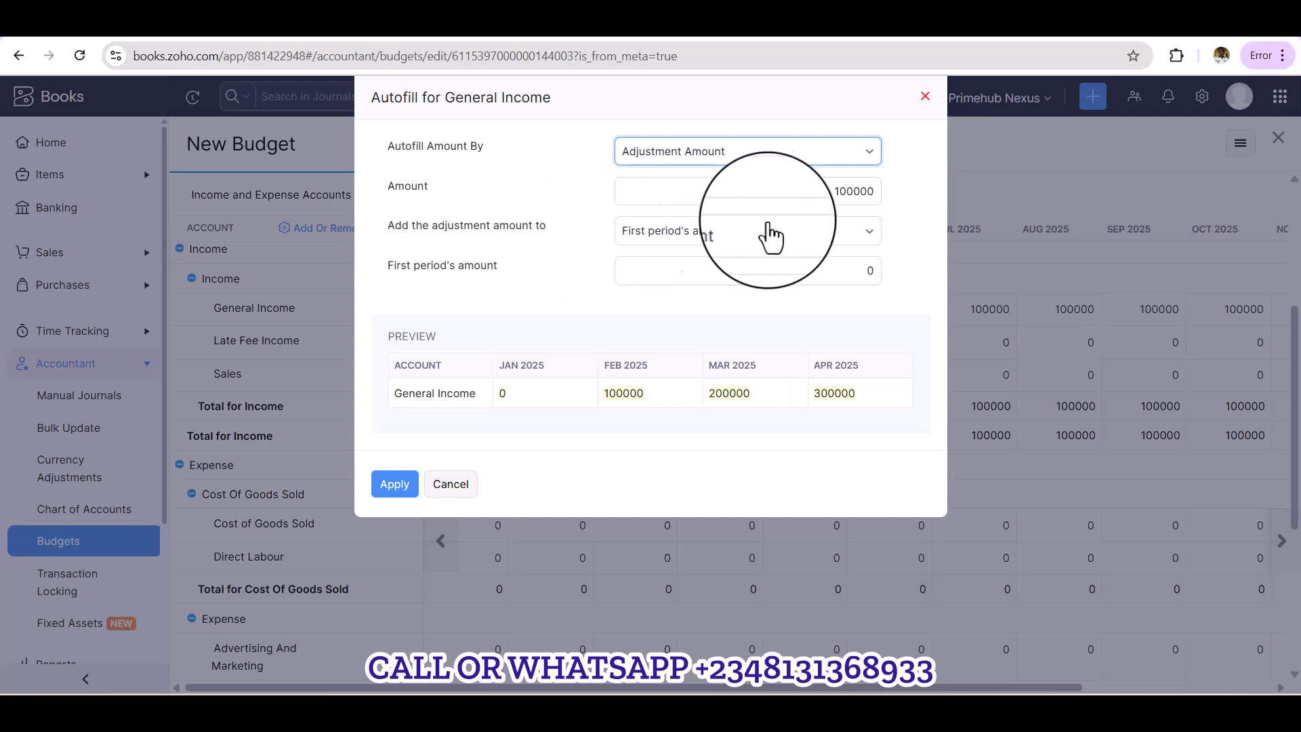
click(841, 227)
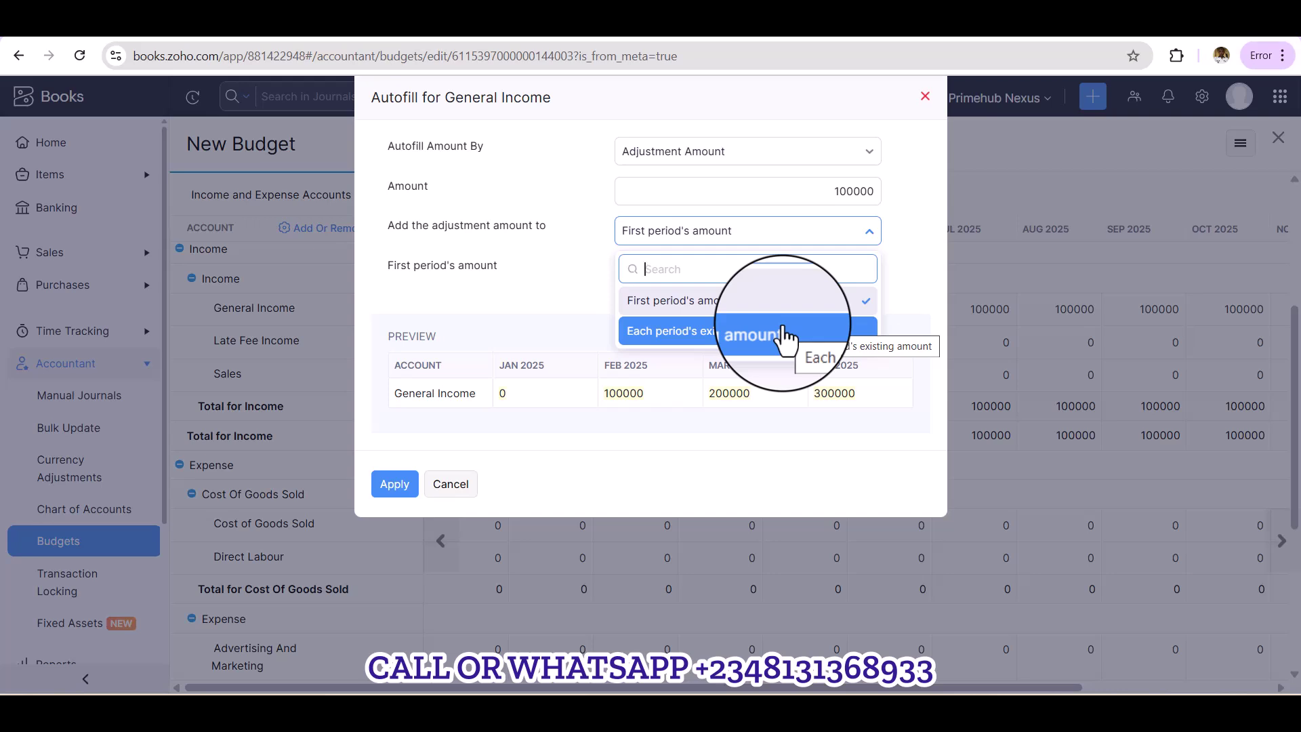
click(745, 300)
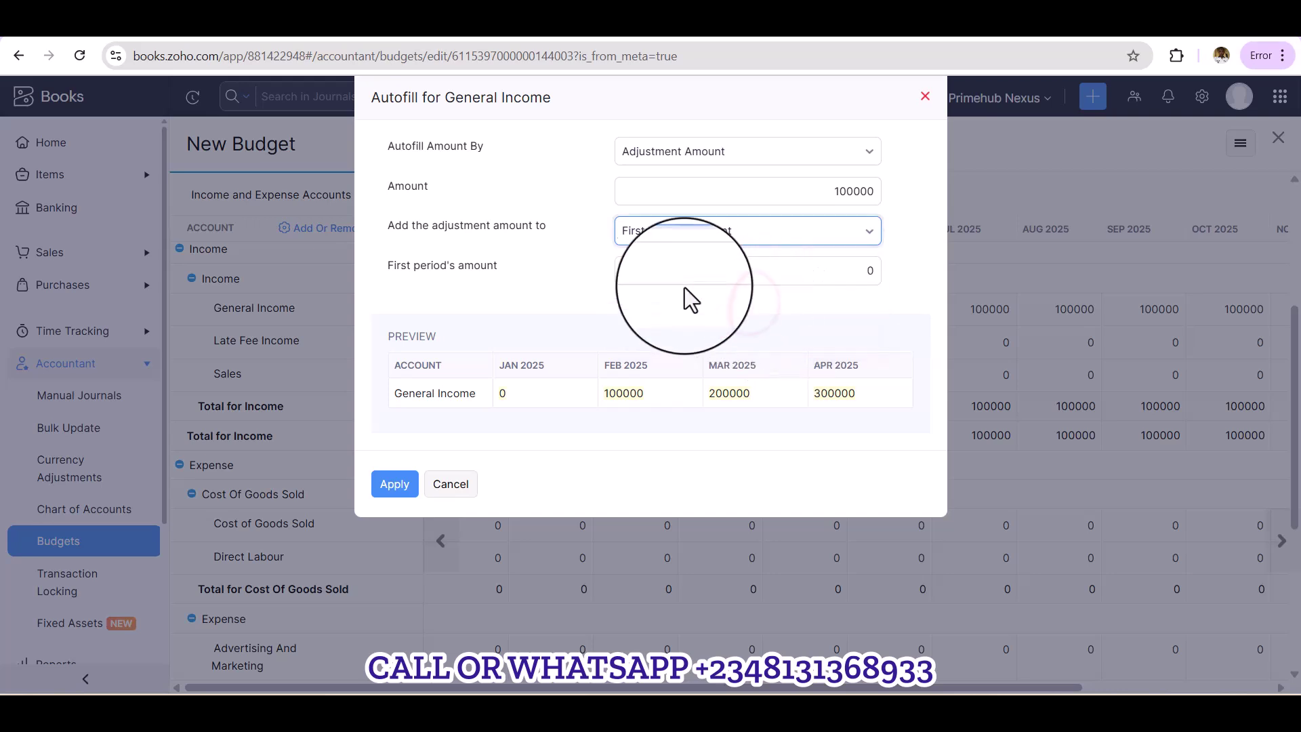
click(740, 274)
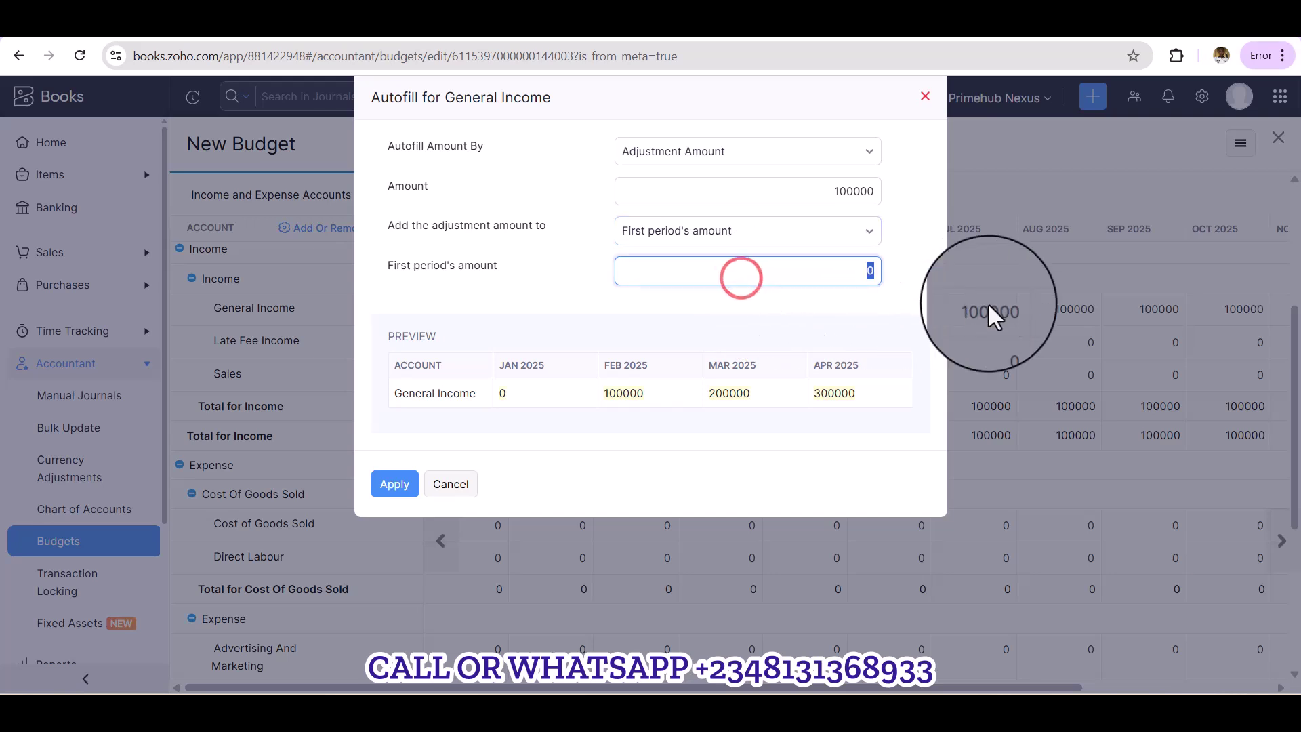
text(10000)
key(Tab)
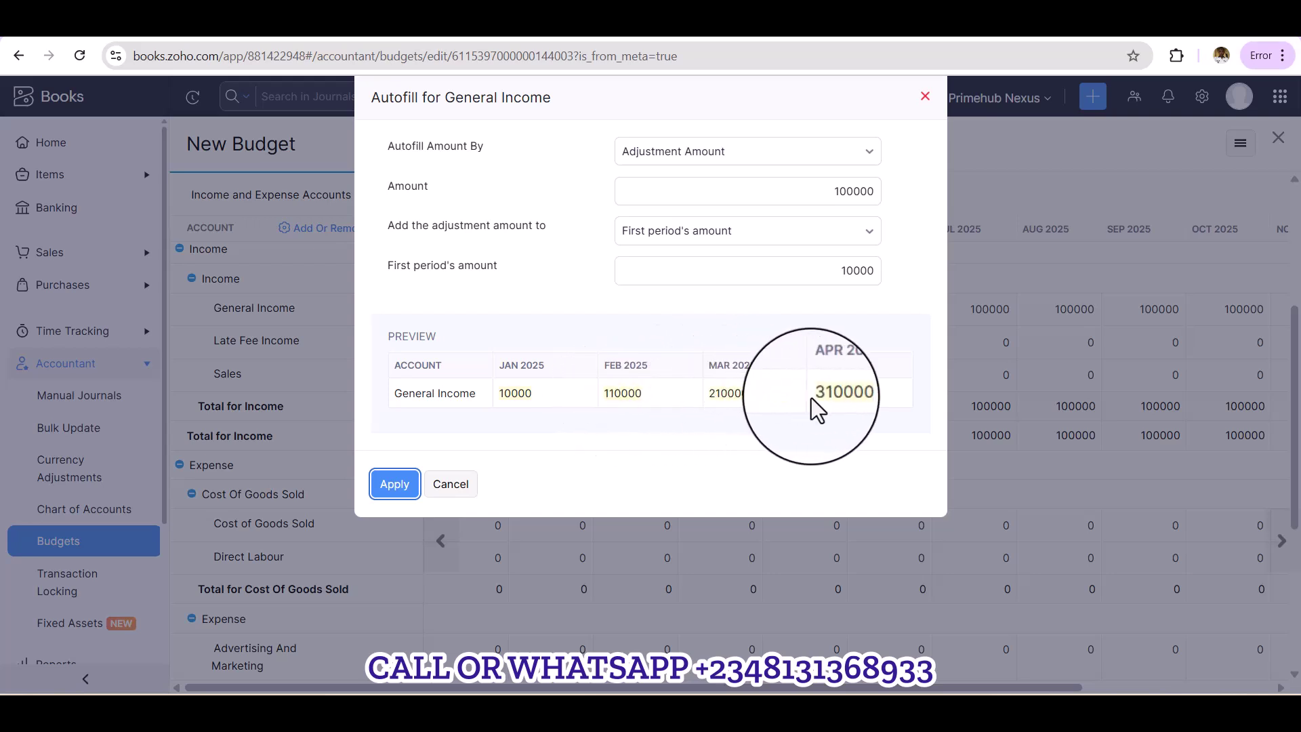
click(377, 495)
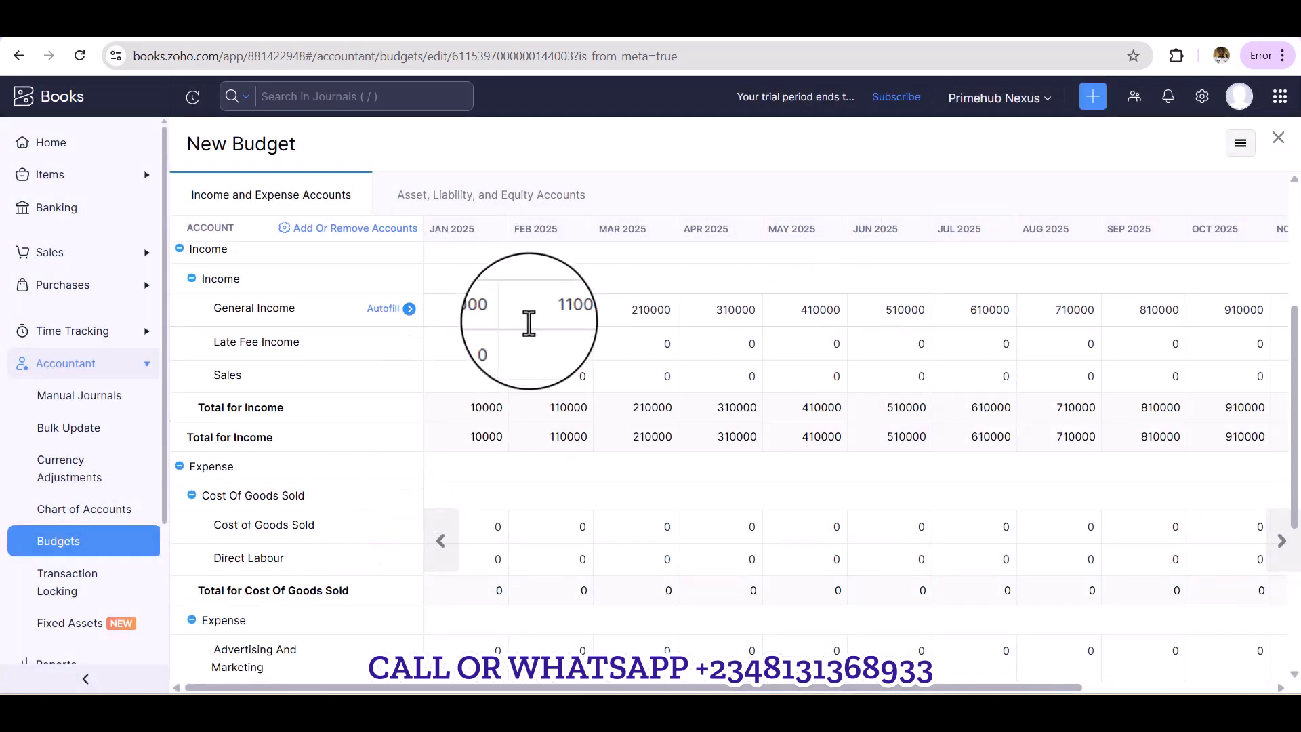
- Autofill General Income by adding the 100000 adjustment amount to each period's existing amount
click(410, 310)
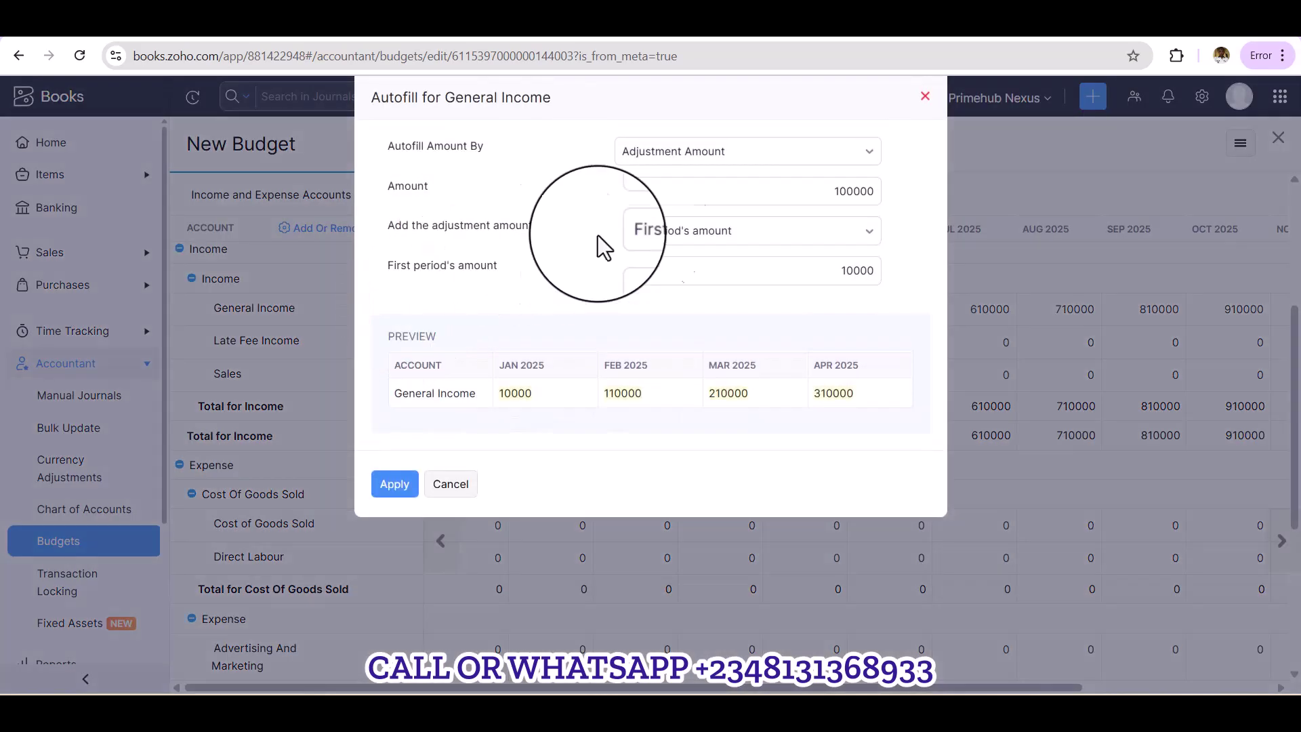
click(802, 155)
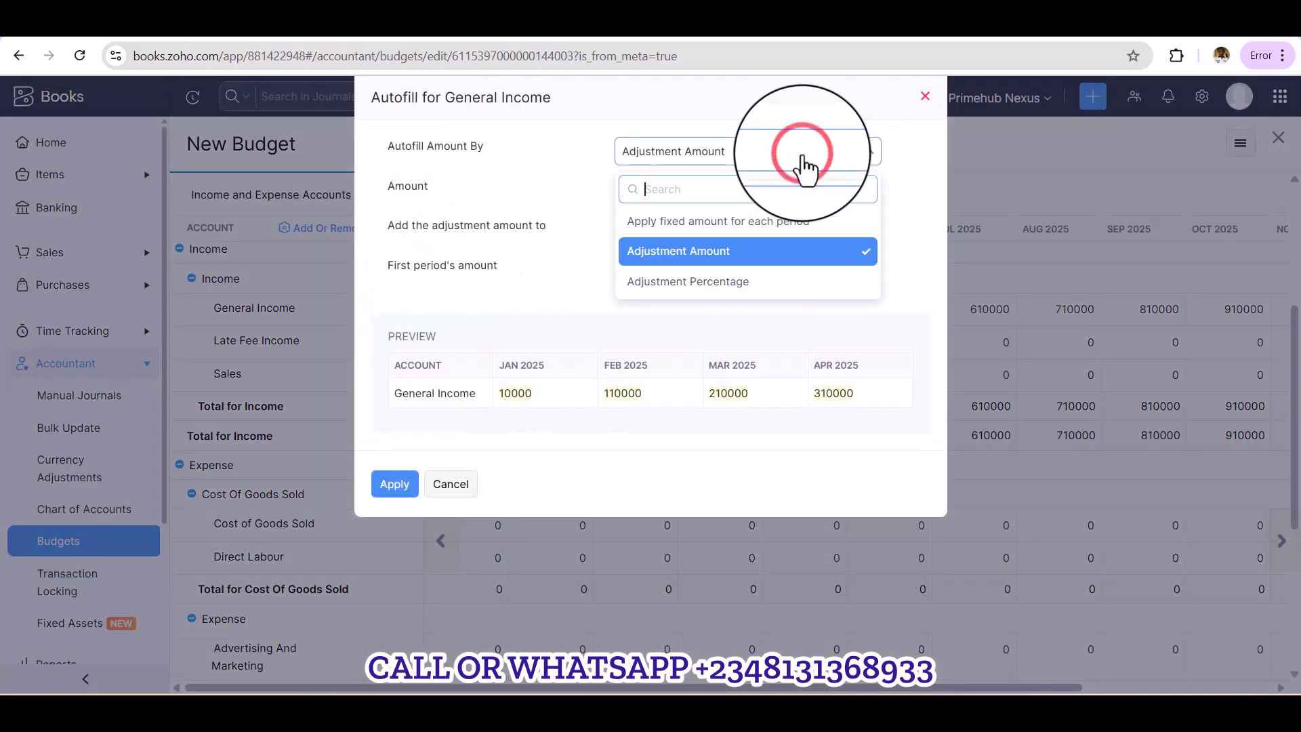
click(763, 160)
click(811, 230)
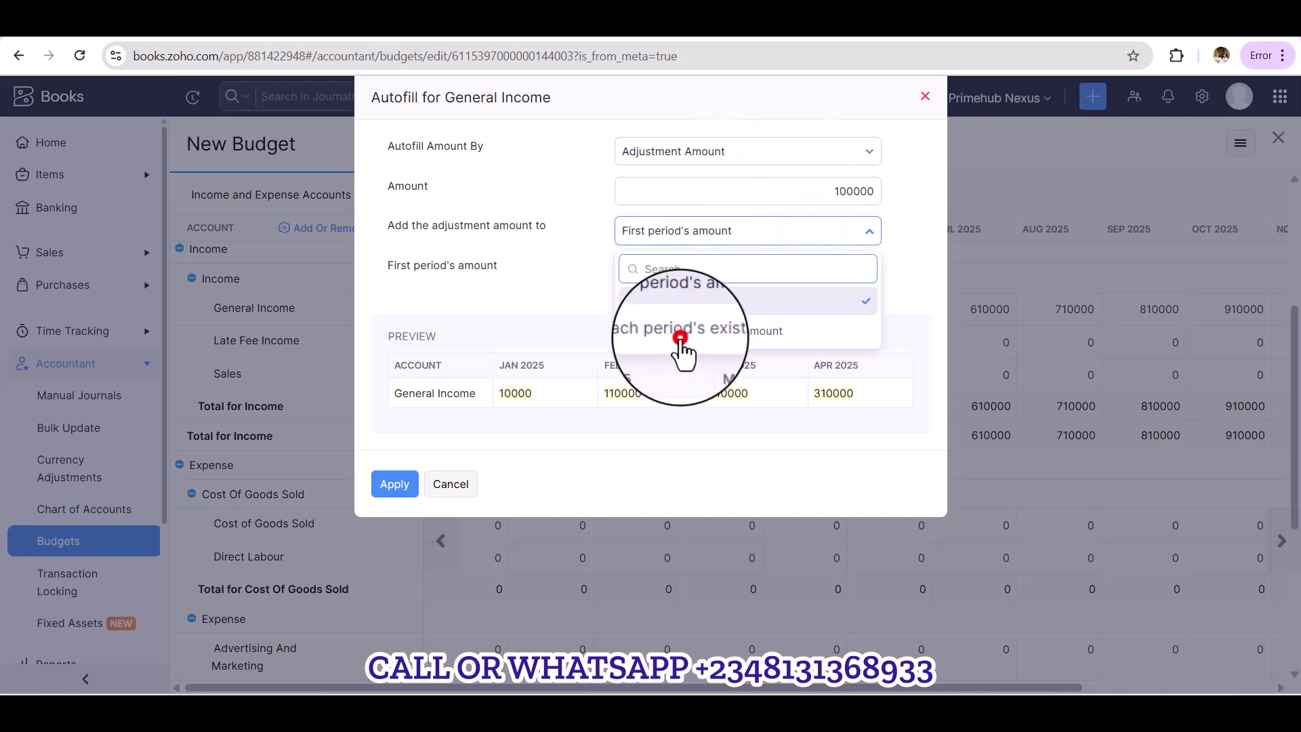
click(680, 338)
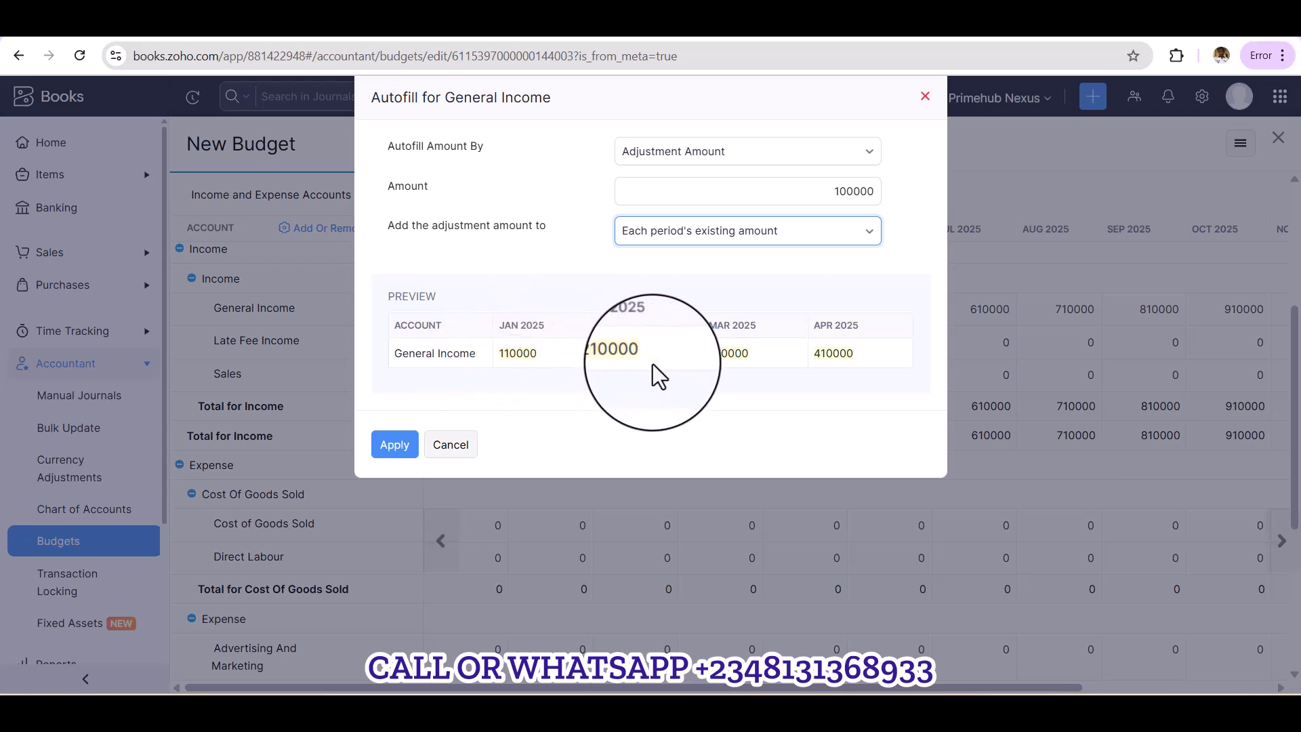
click(400, 438)
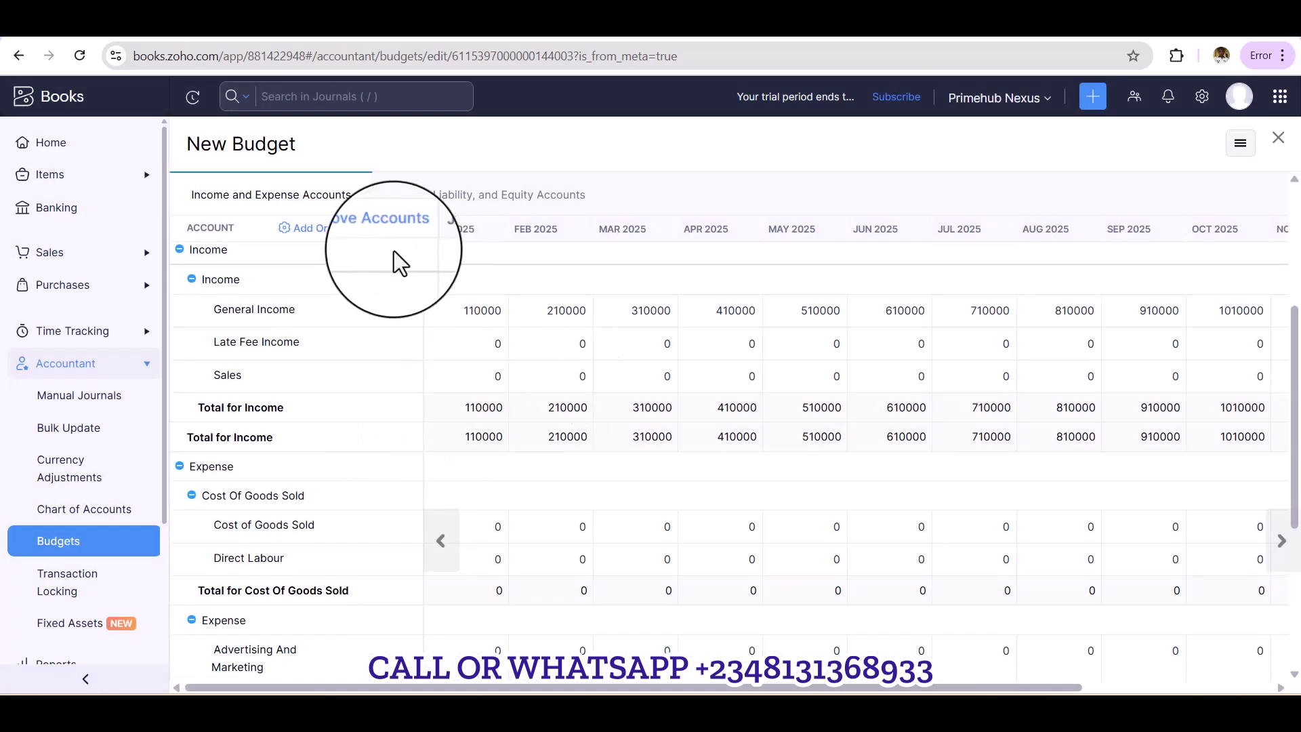
- Autofill General Income by an adjustment percentage of 100%, added to each period's existing amount
click(409, 314)
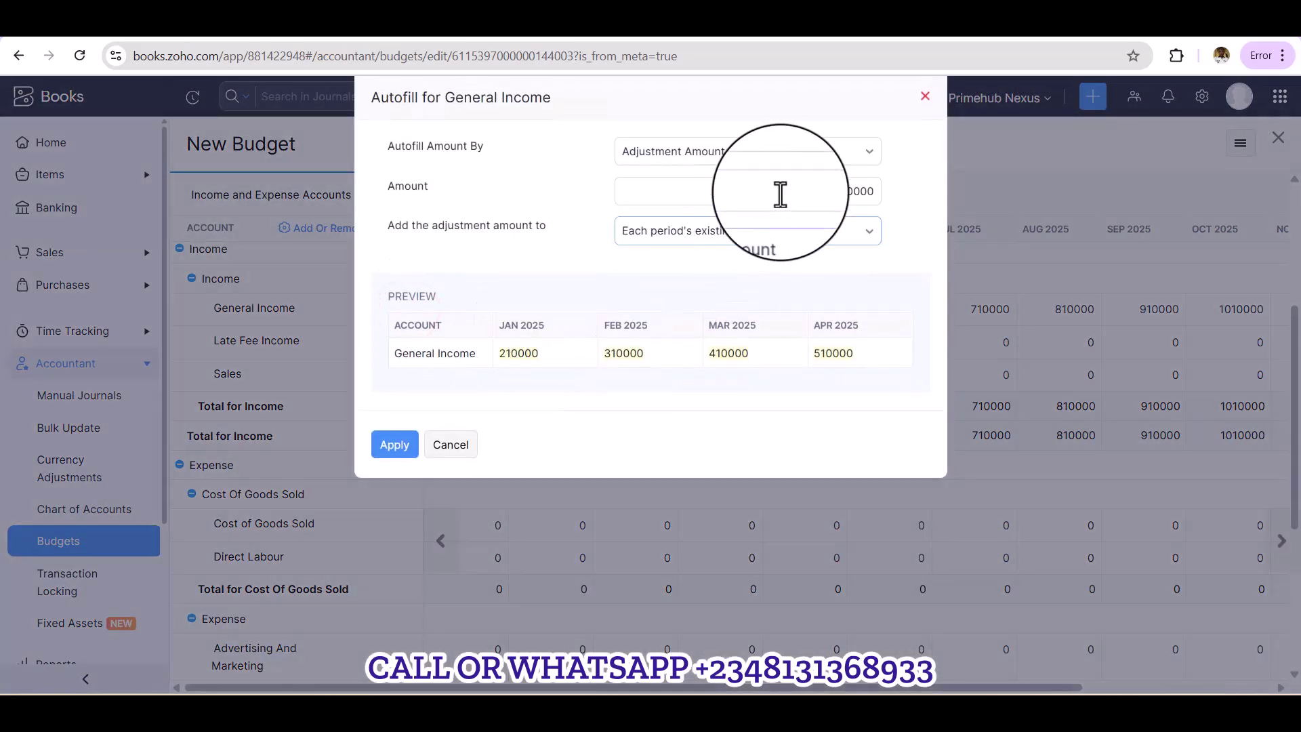
click(802, 150)
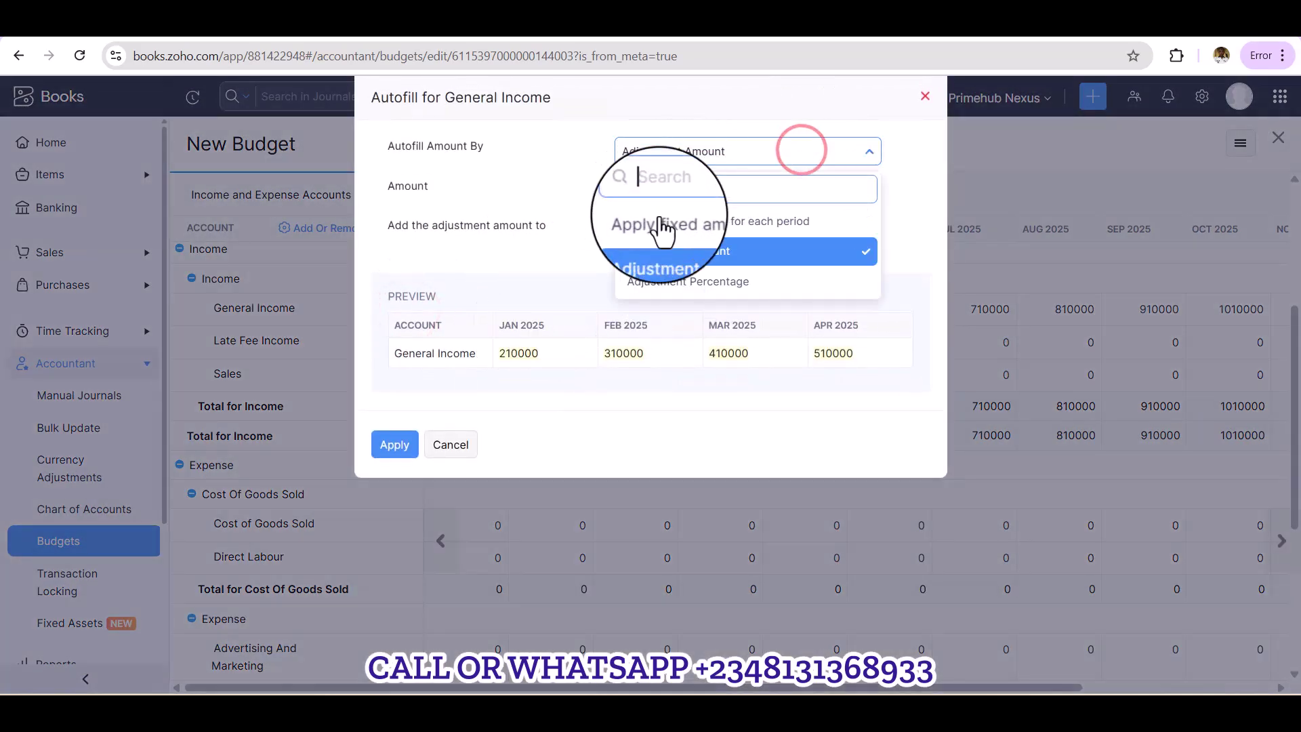
click(728, 284)
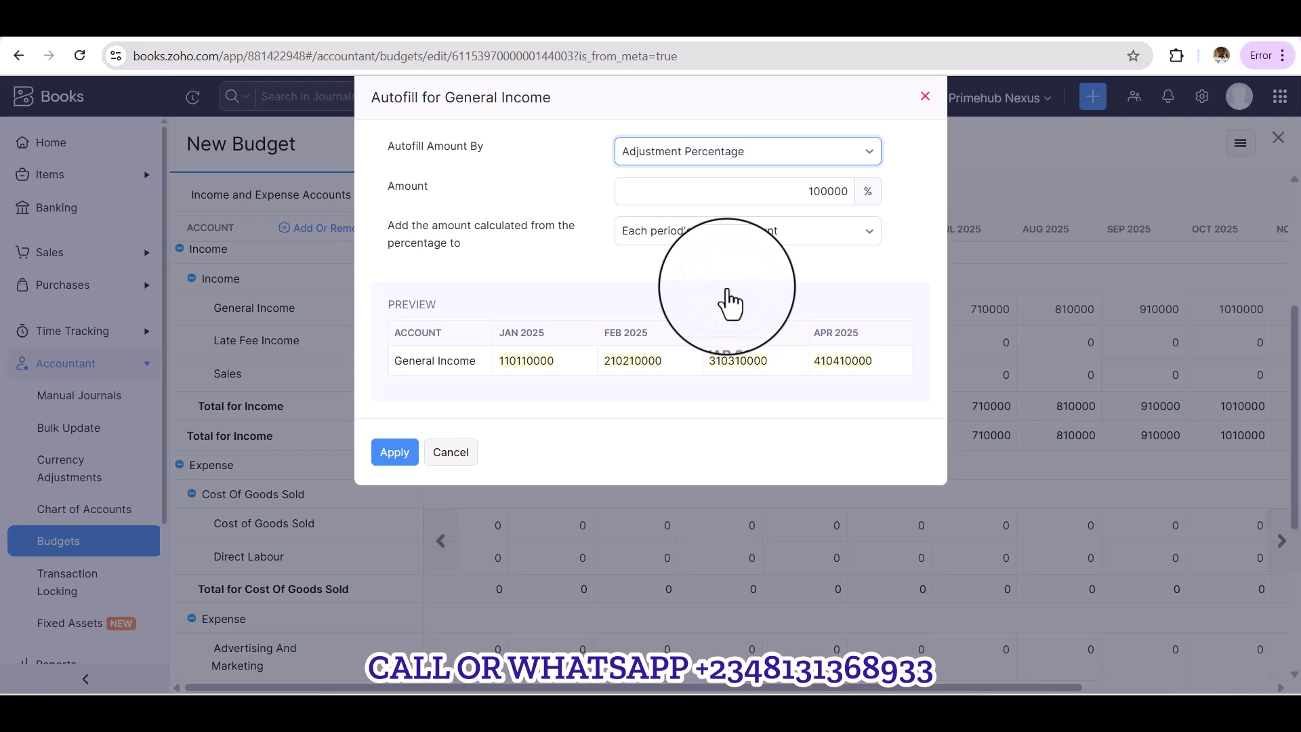
double_click(808, 192)
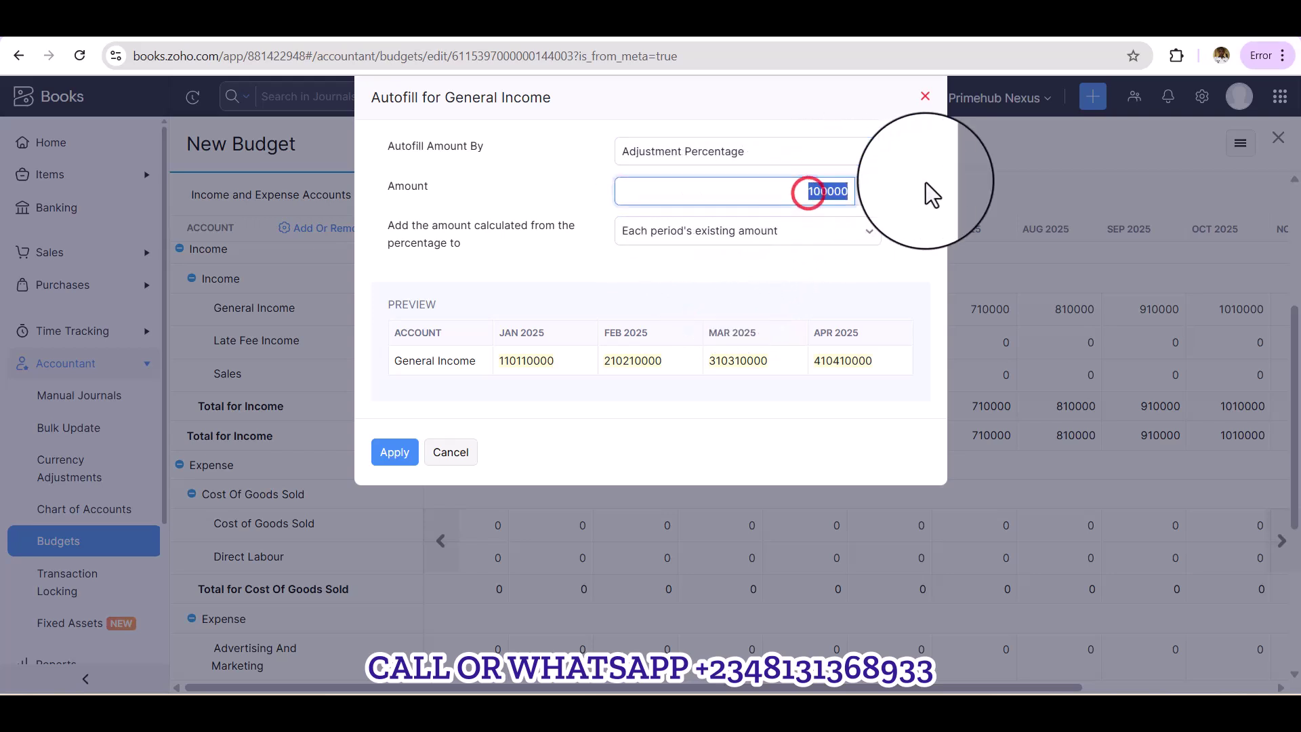
text(100)
click(684, 233)
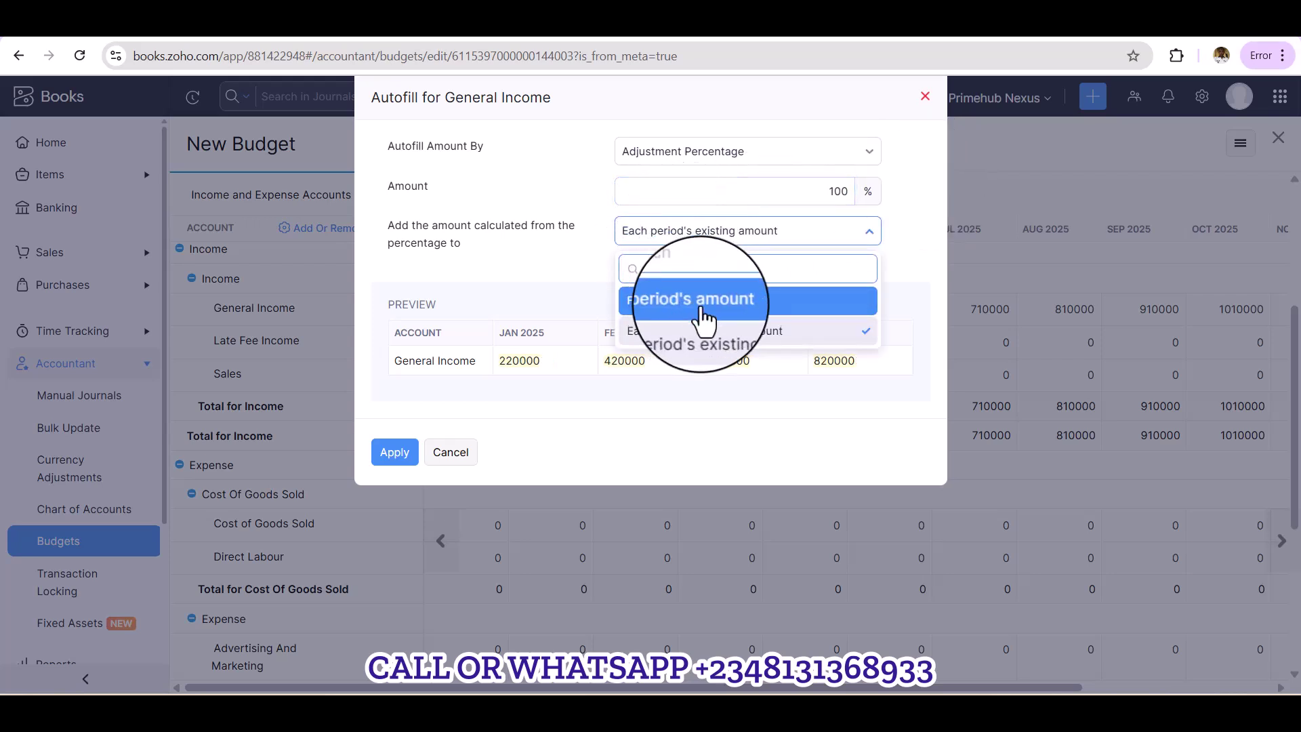
click(702, 305)
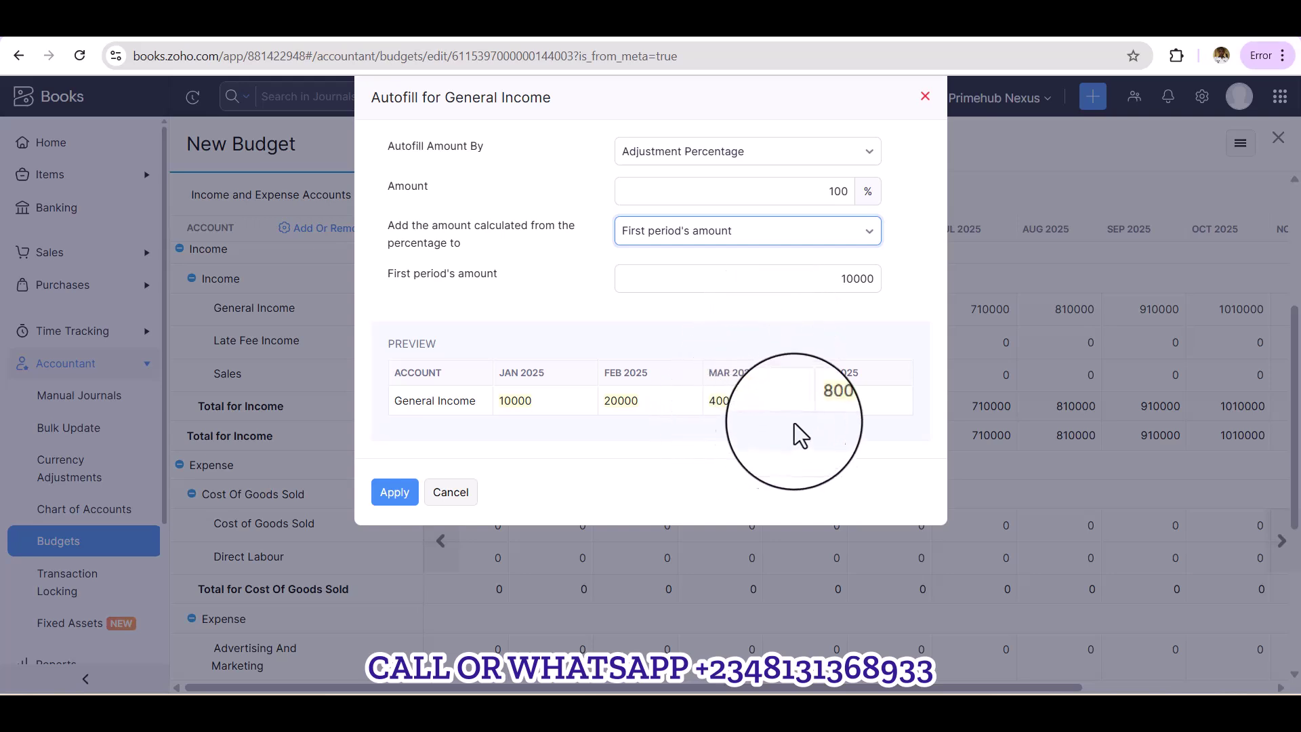
click(780, 234)
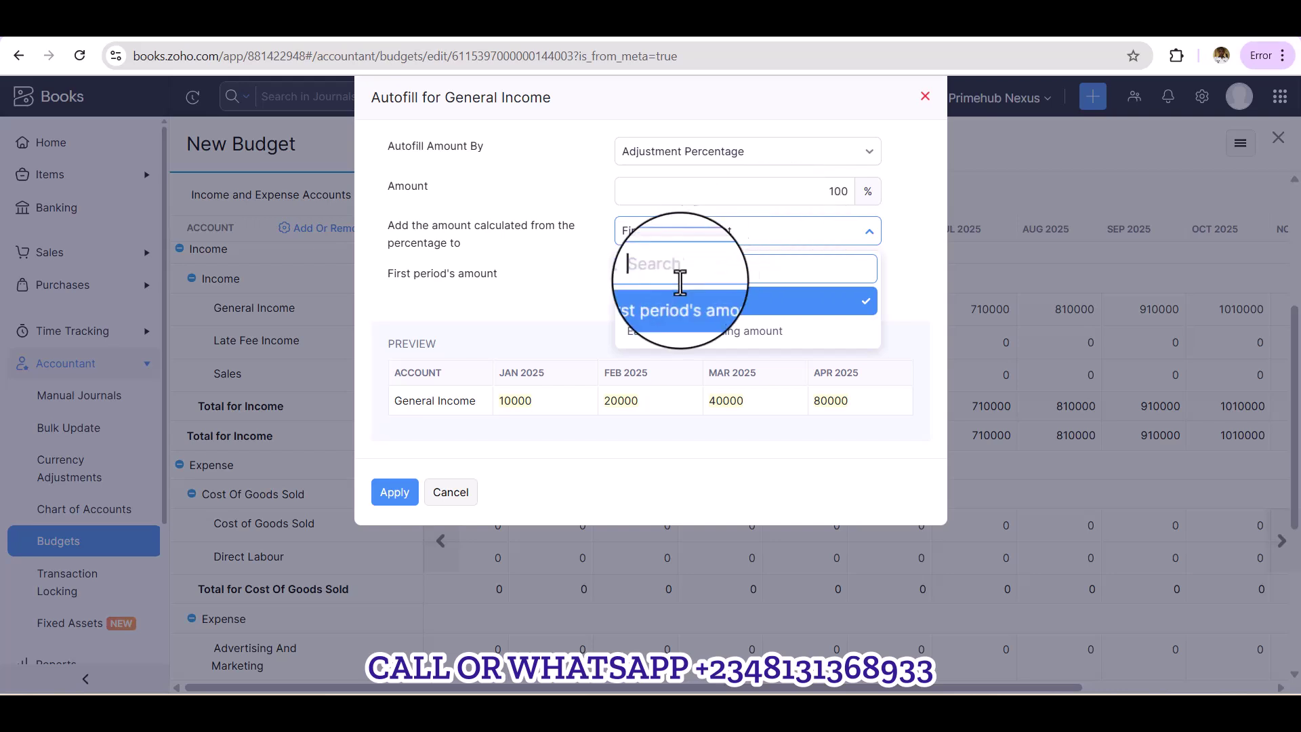
click(708, 334)
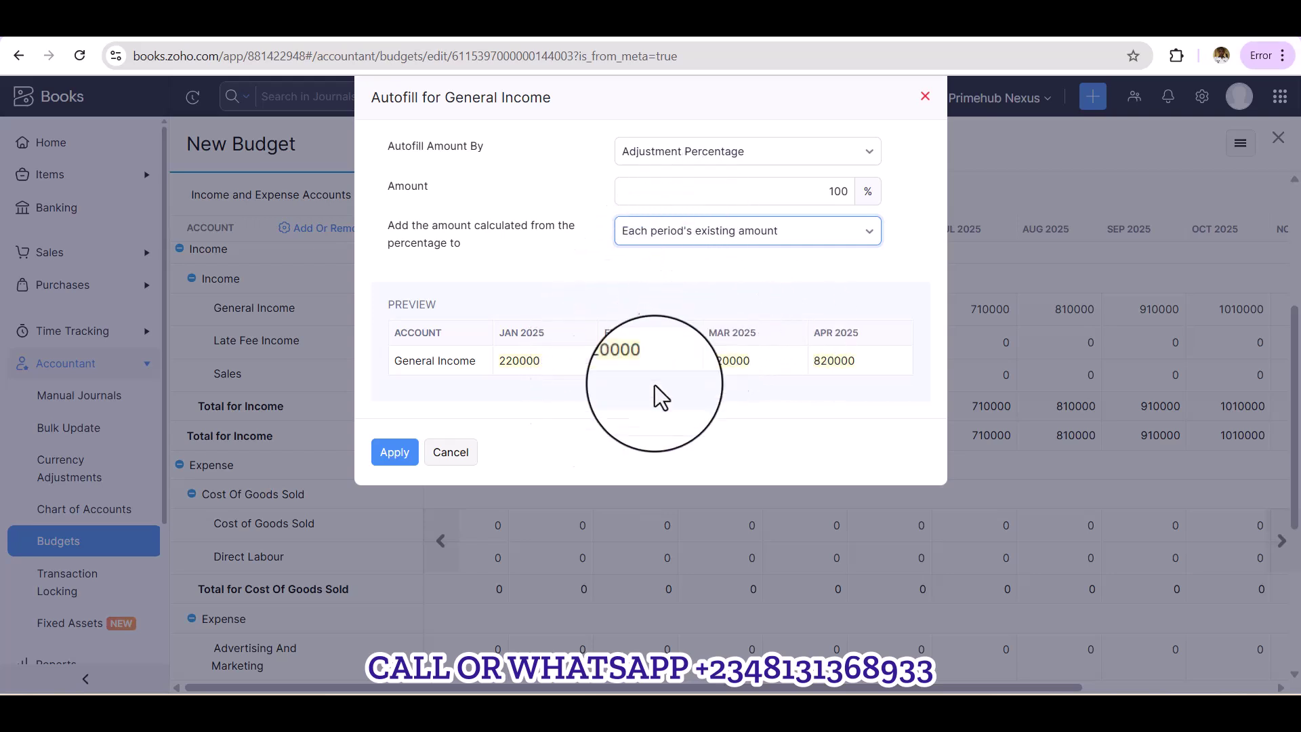
click(393, 454)
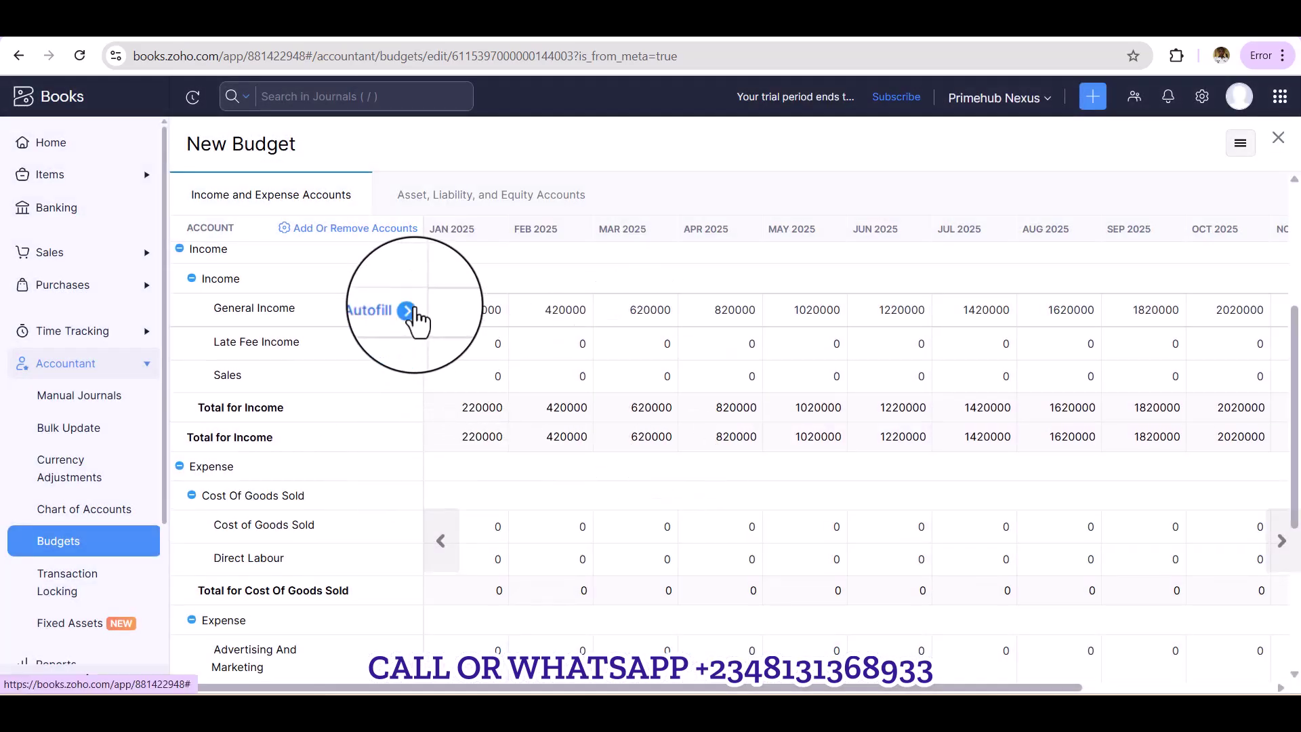
click(409, 311)
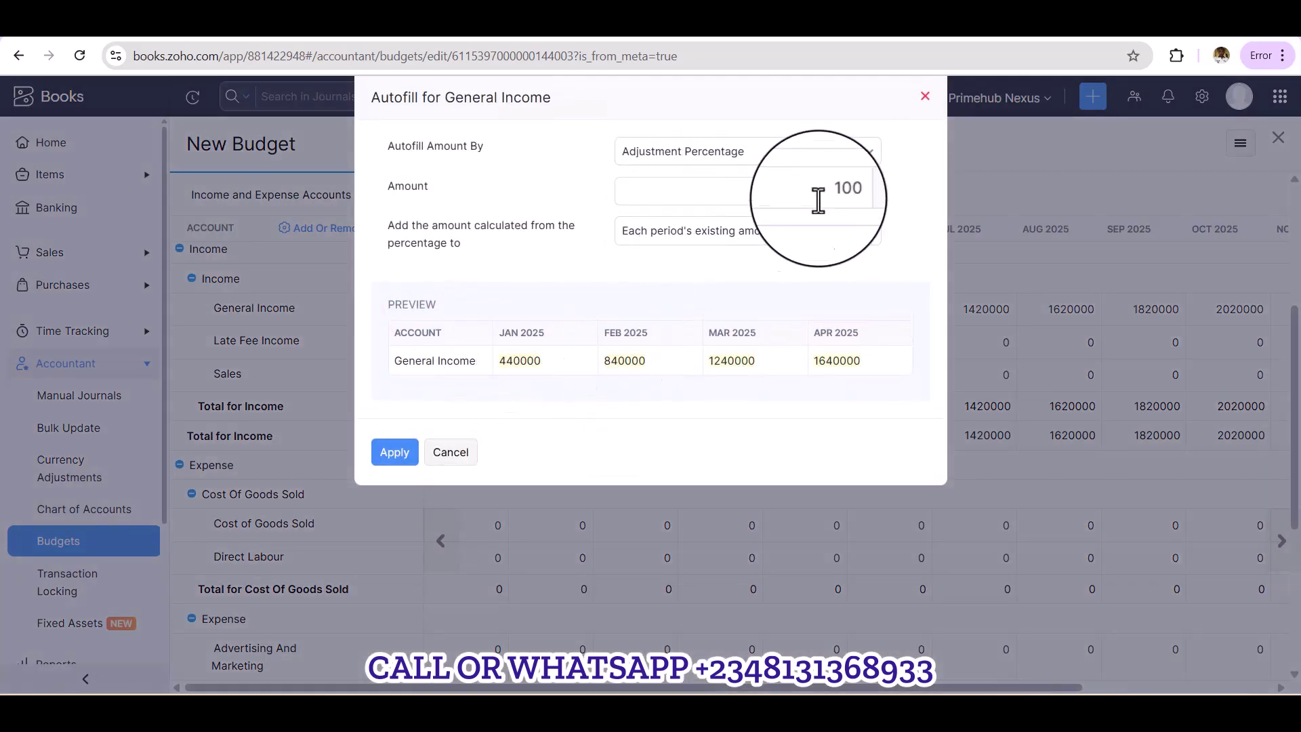
click(811, 153)
click(811, 153)
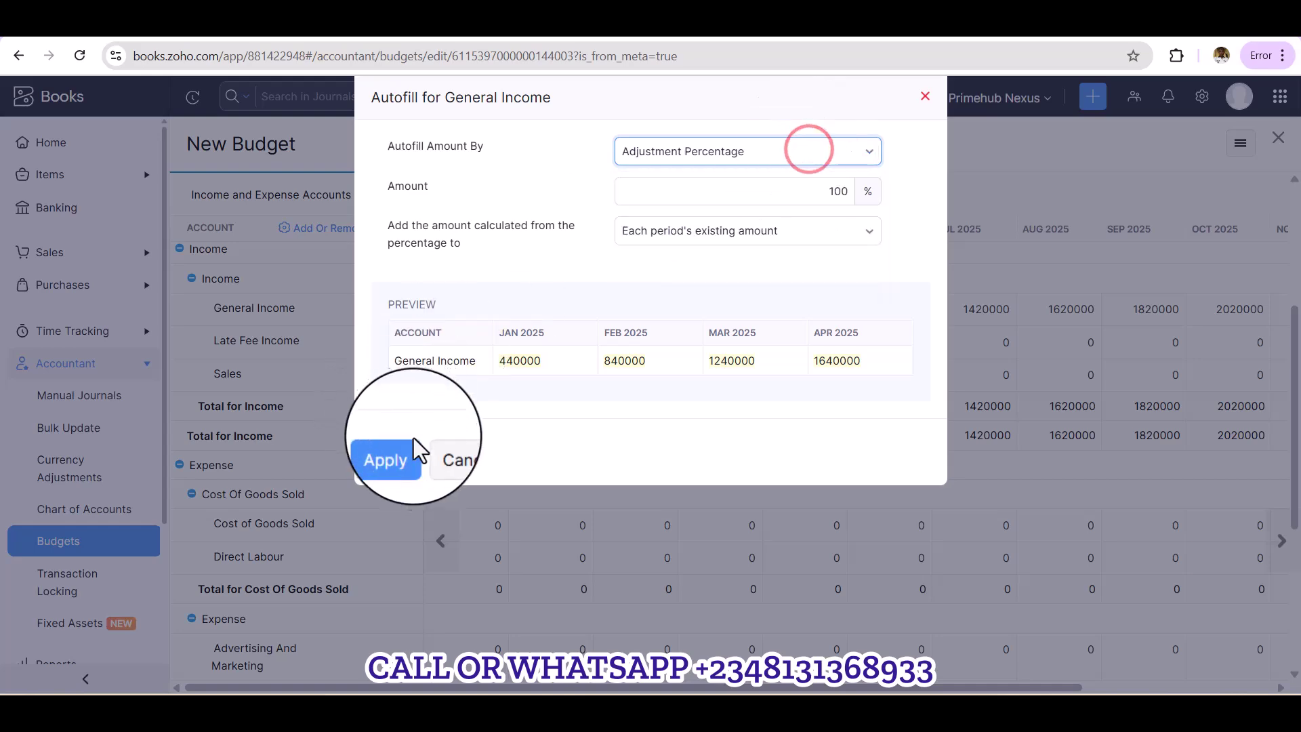
click(452, 461)
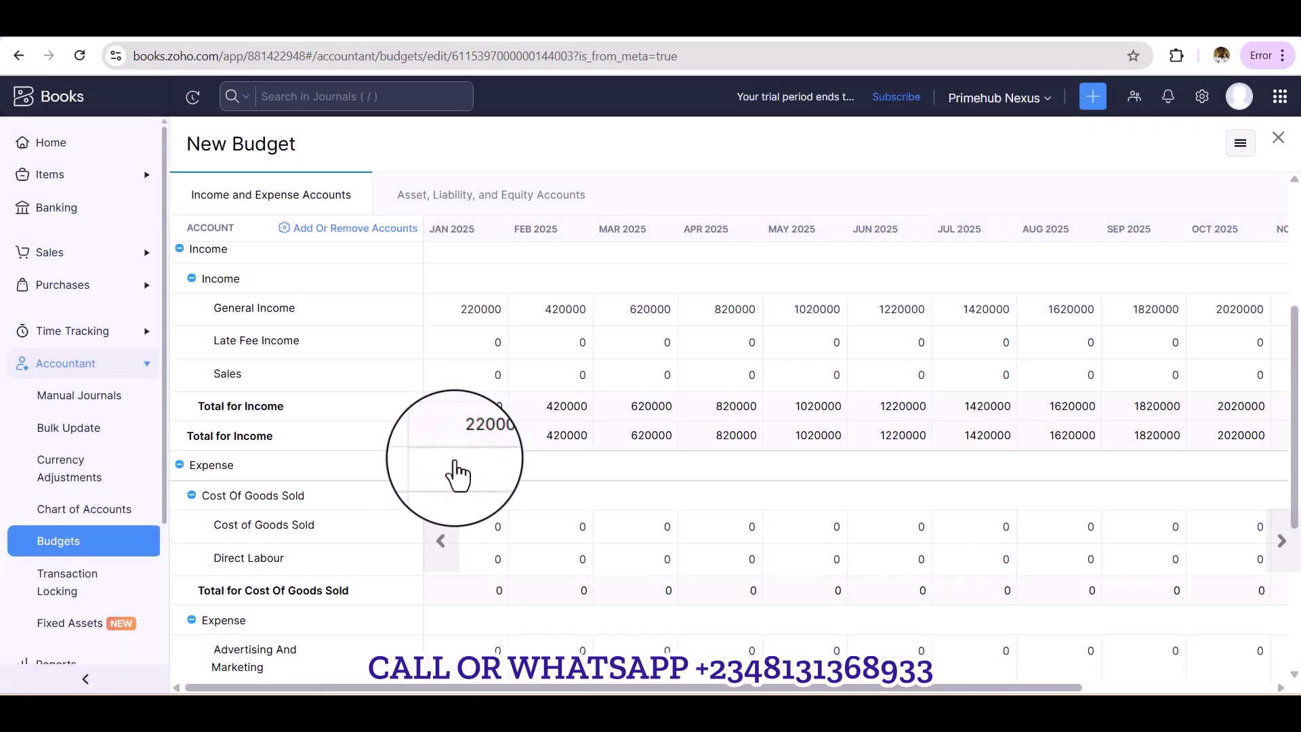
- Set the General Income budget to 450000 for February 2025 and 130000 for June 2025
click(532, 303)
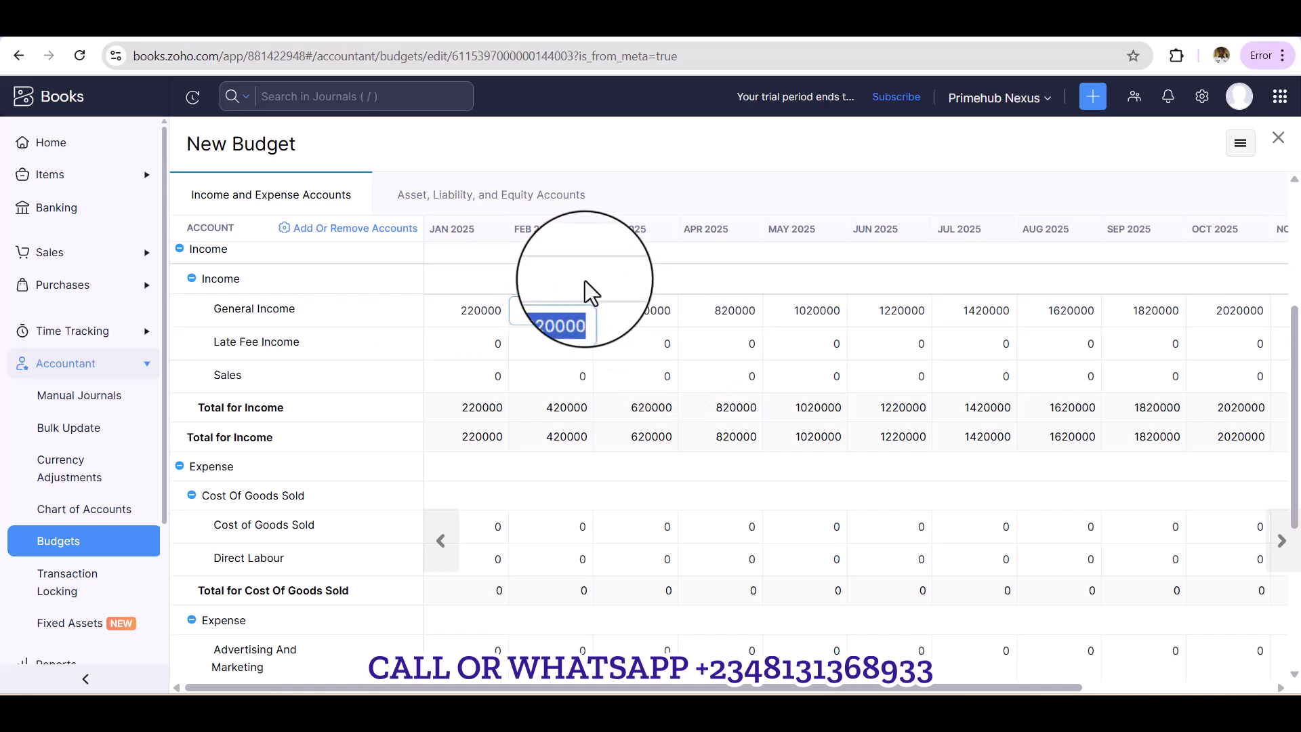
text(450000)
key(Tab)
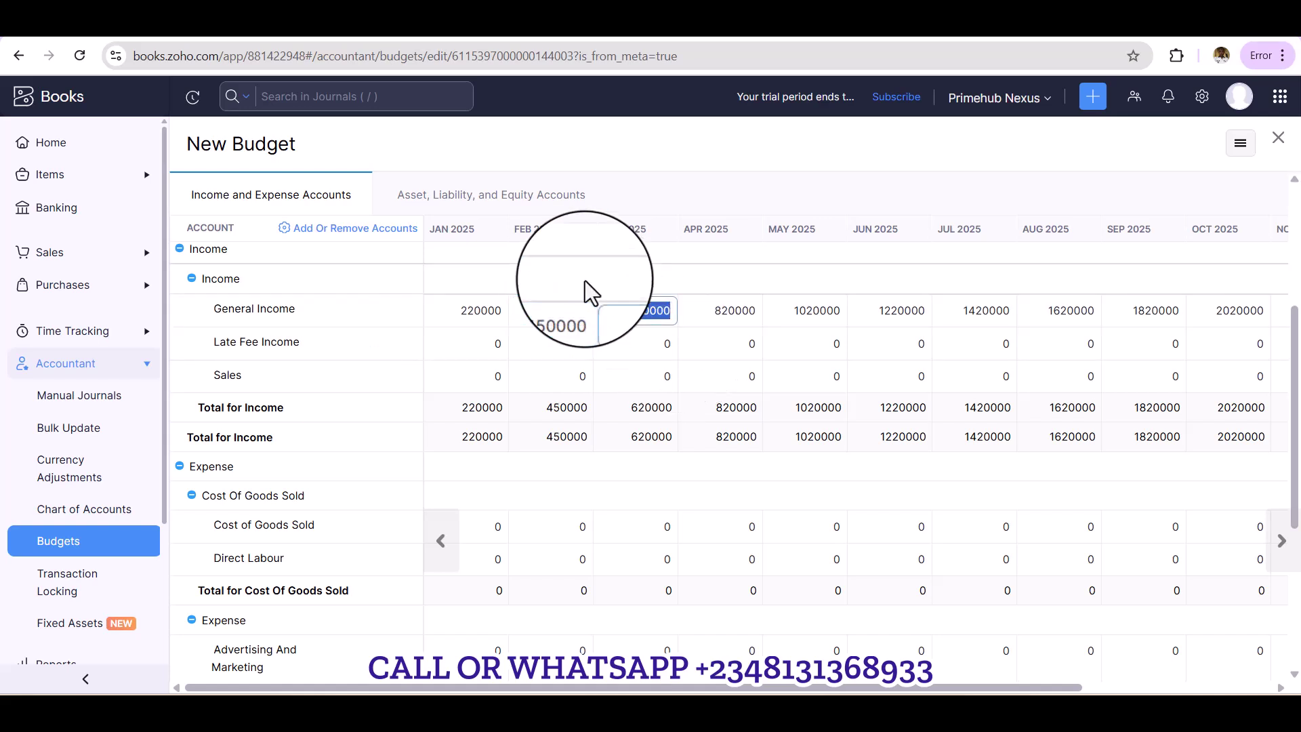
click(874, 308)
text(130000)
key(Tab)
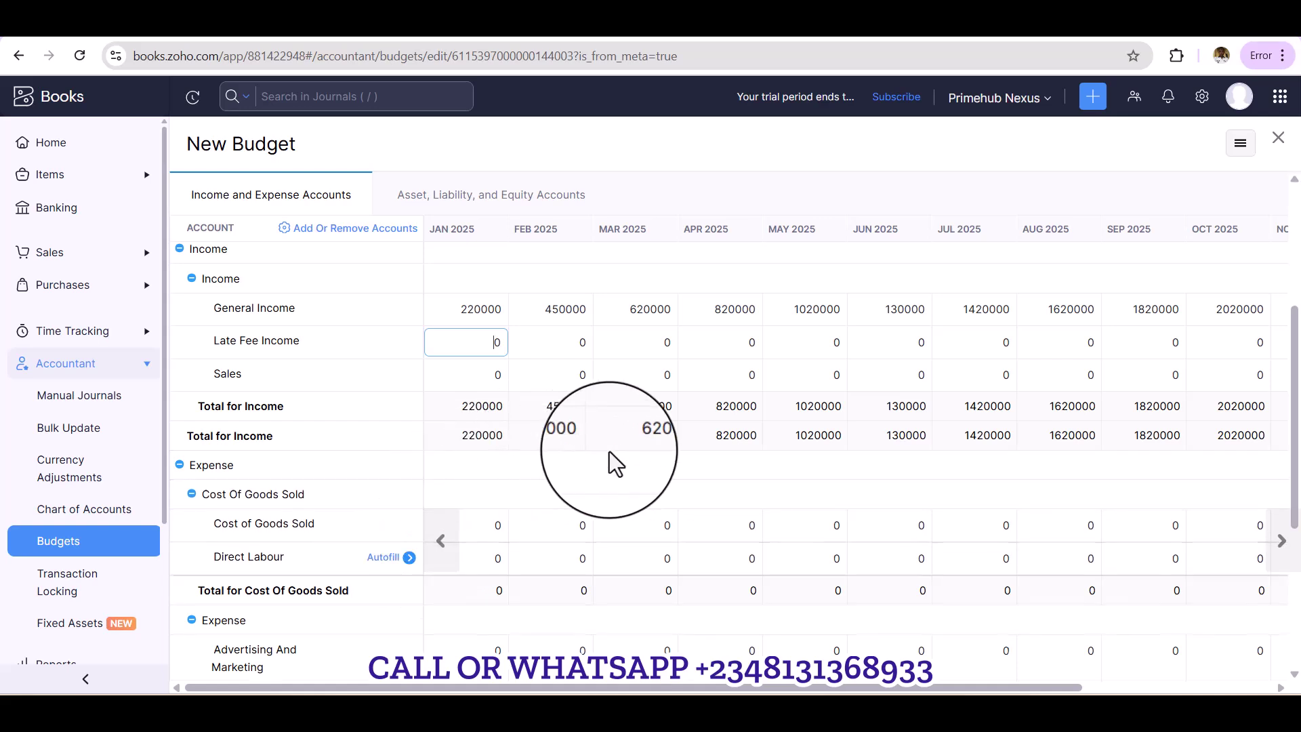
- Save the new budget with its income and expense account amounts
scroll(608, 451, down, 2)
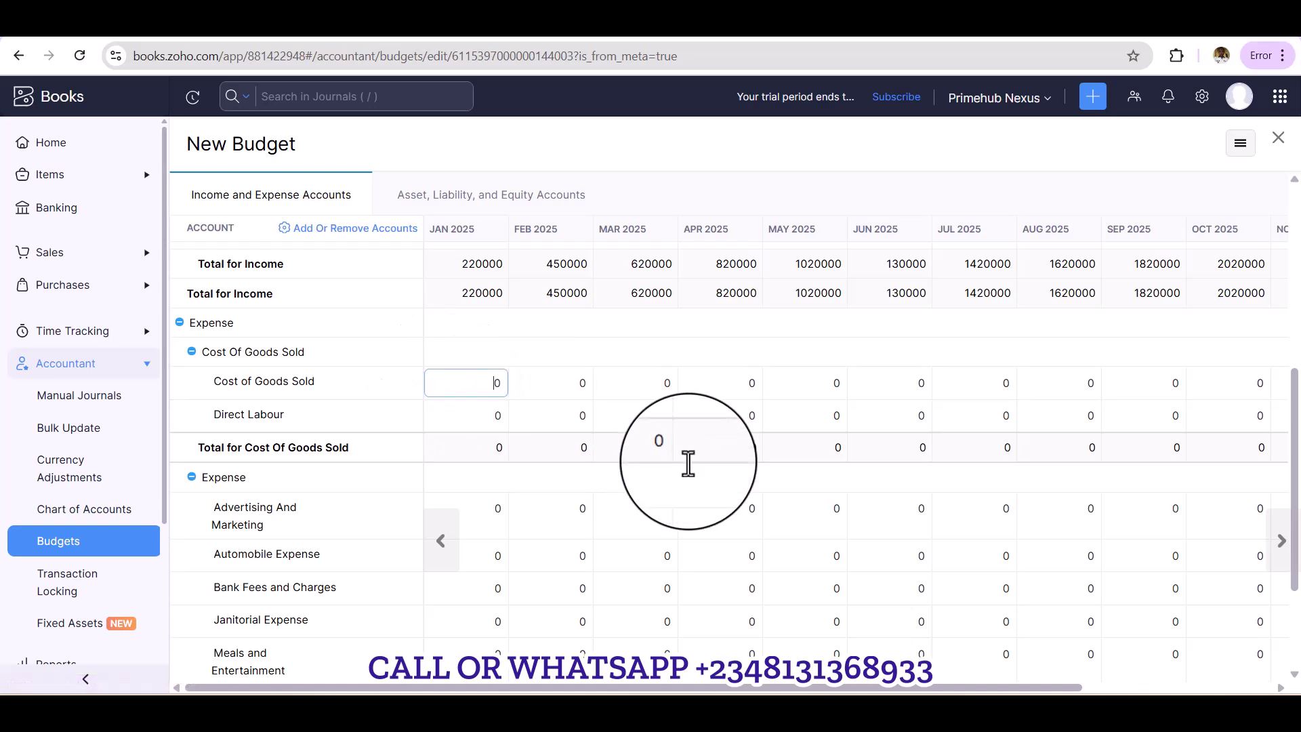
scroll(688, 462, down, 3)
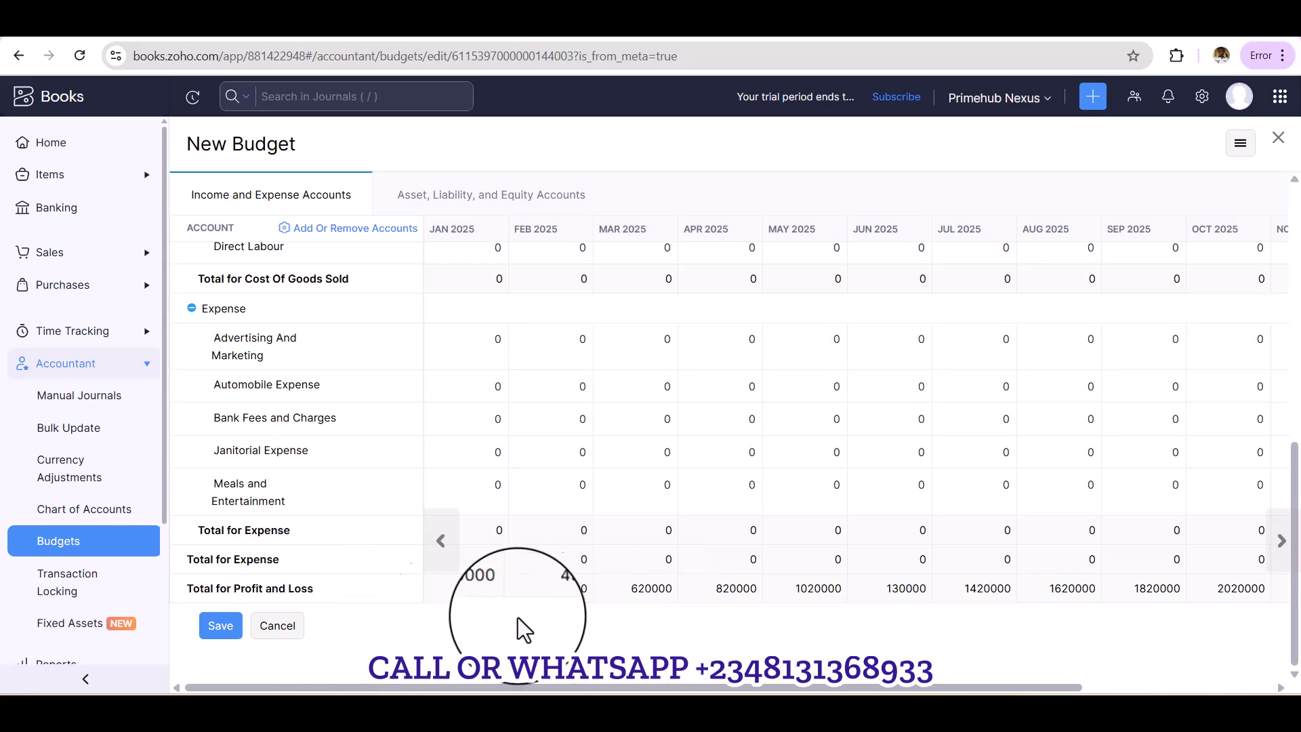
click(215, 624)
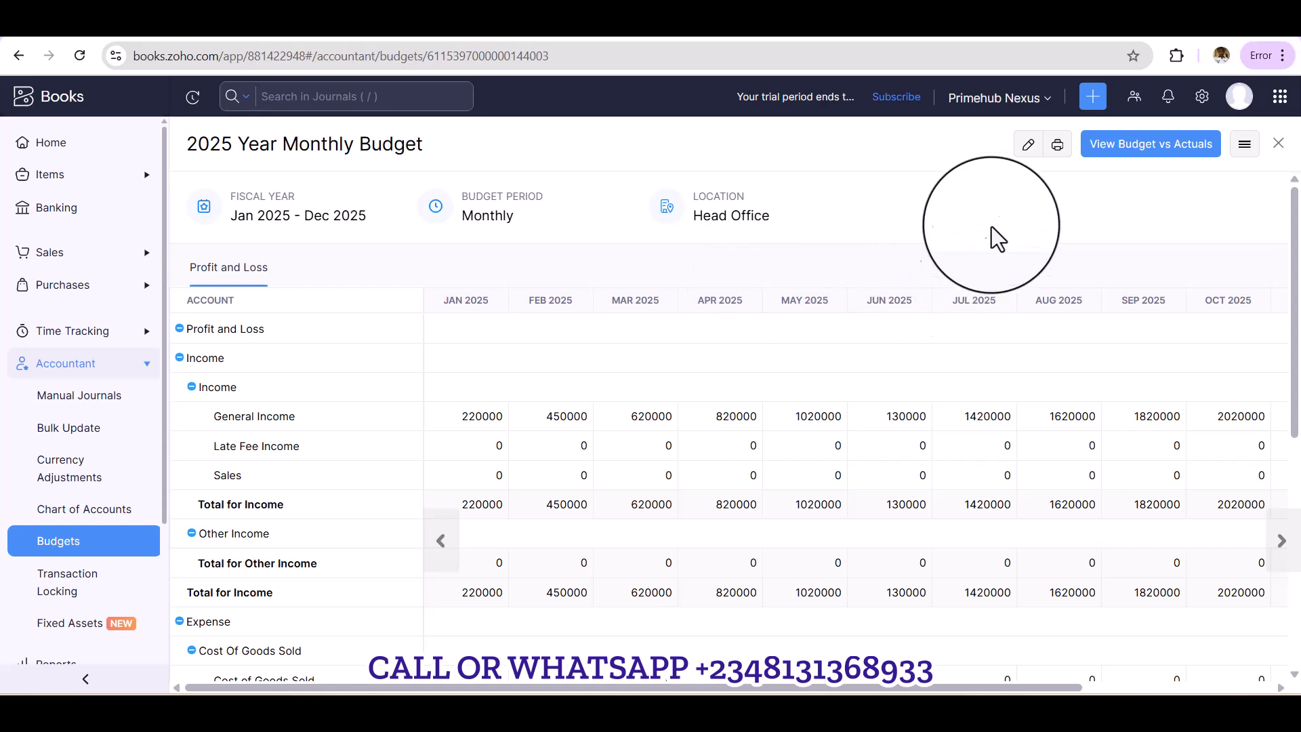
- Check the saved budget's extra actions and expense accounts, and open its Budget vs Actuals report
click(1242, 146)
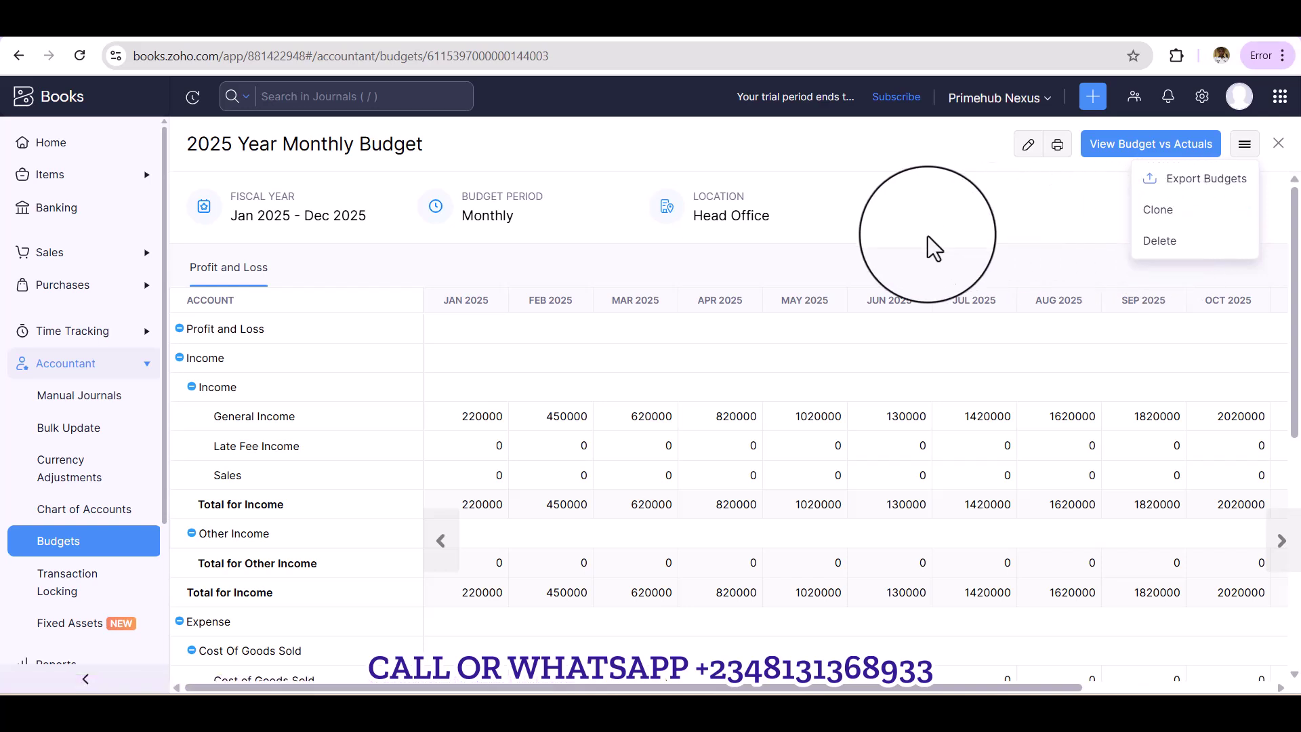
scroll(946, 327, down, 5)
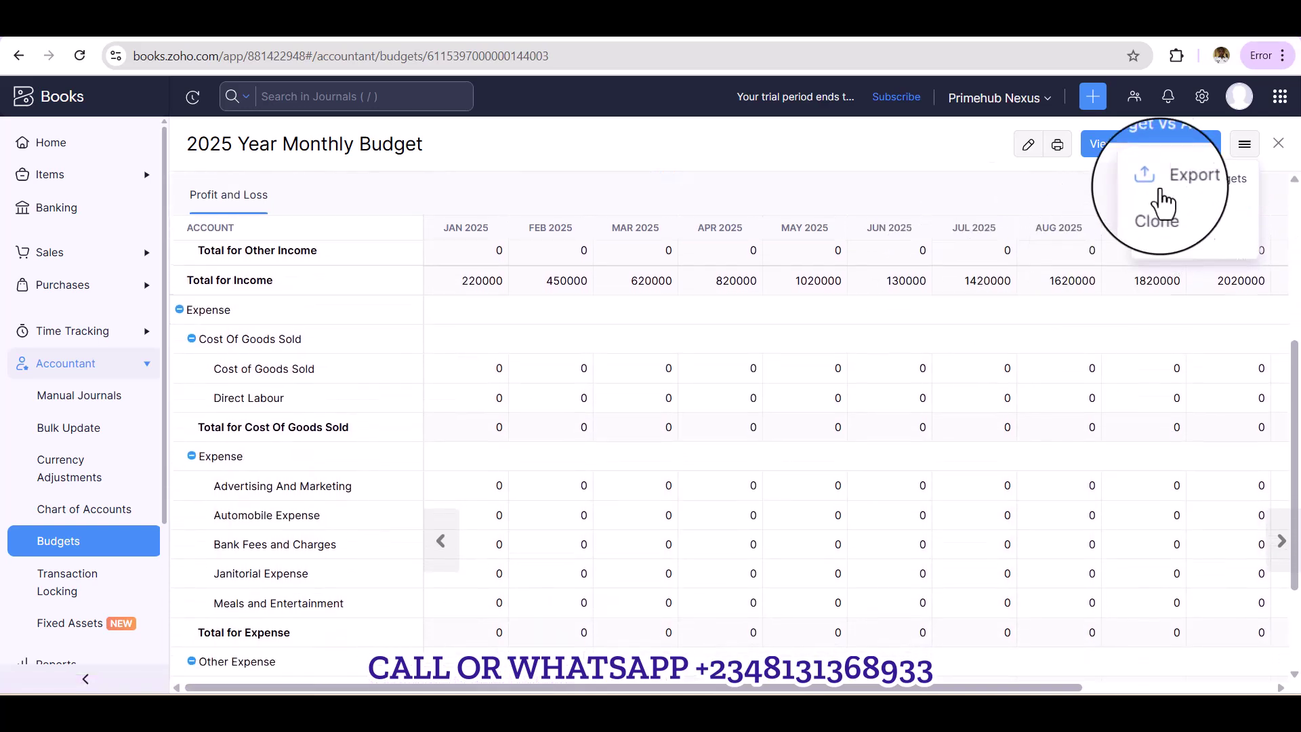
click(1140, 147)
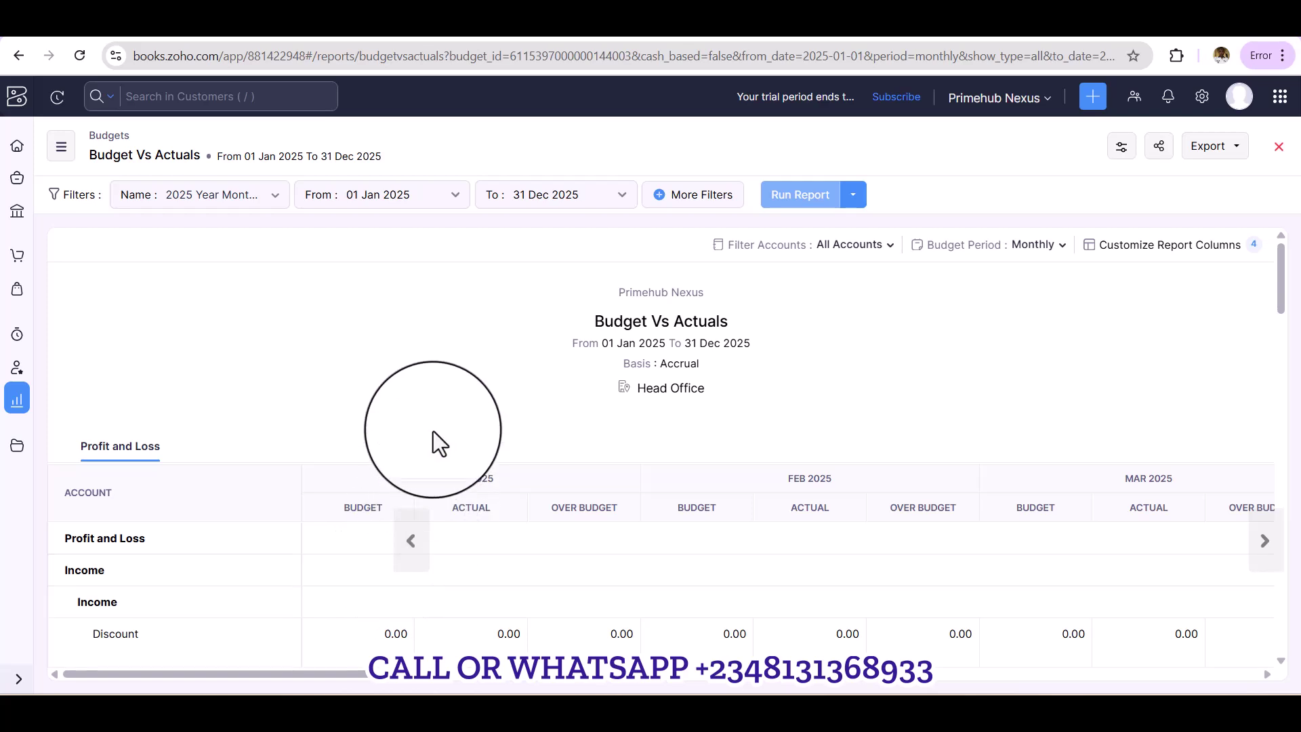
- Examine the report's monthly budget, actual and over-budget amounts for all accounts down to Total for Profit and Loss
scroll(433, 431, down, 3)
scroll(433, 430, down, 1)
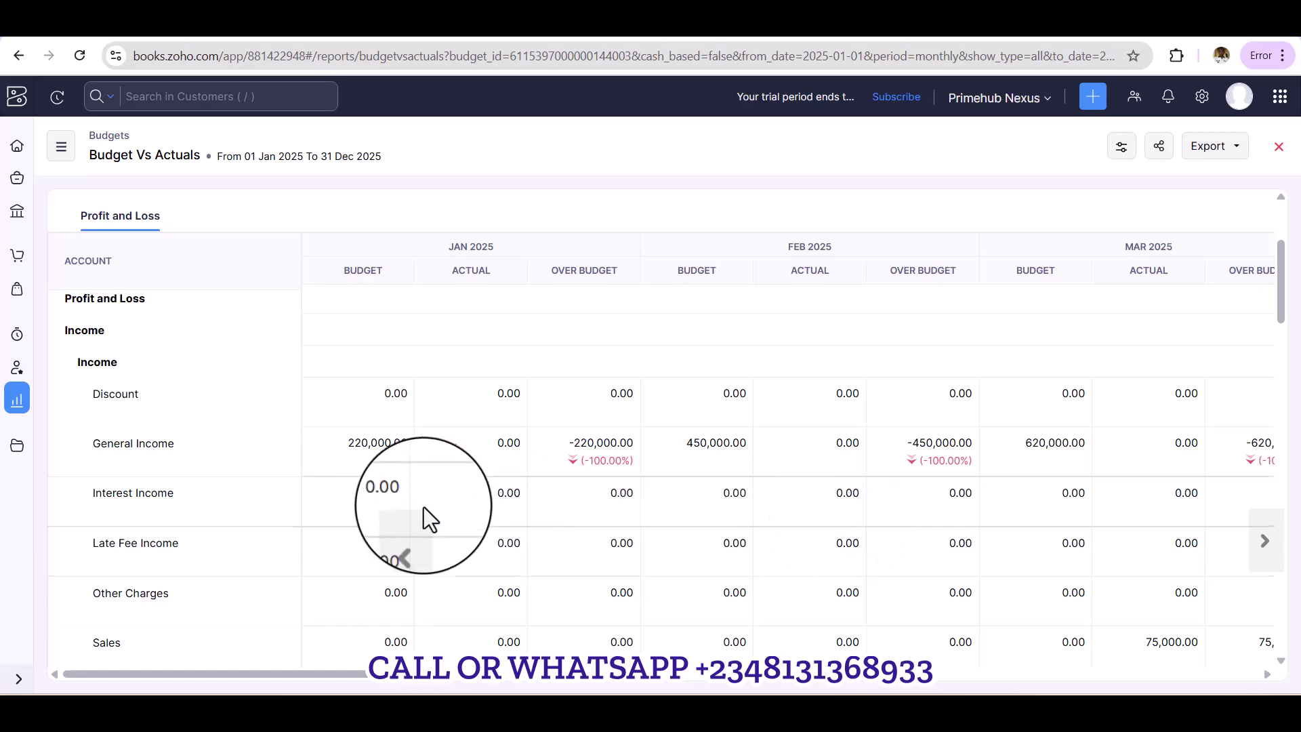
scroll(536, 470, down, 1)
scroll(536, 469, down, 10)
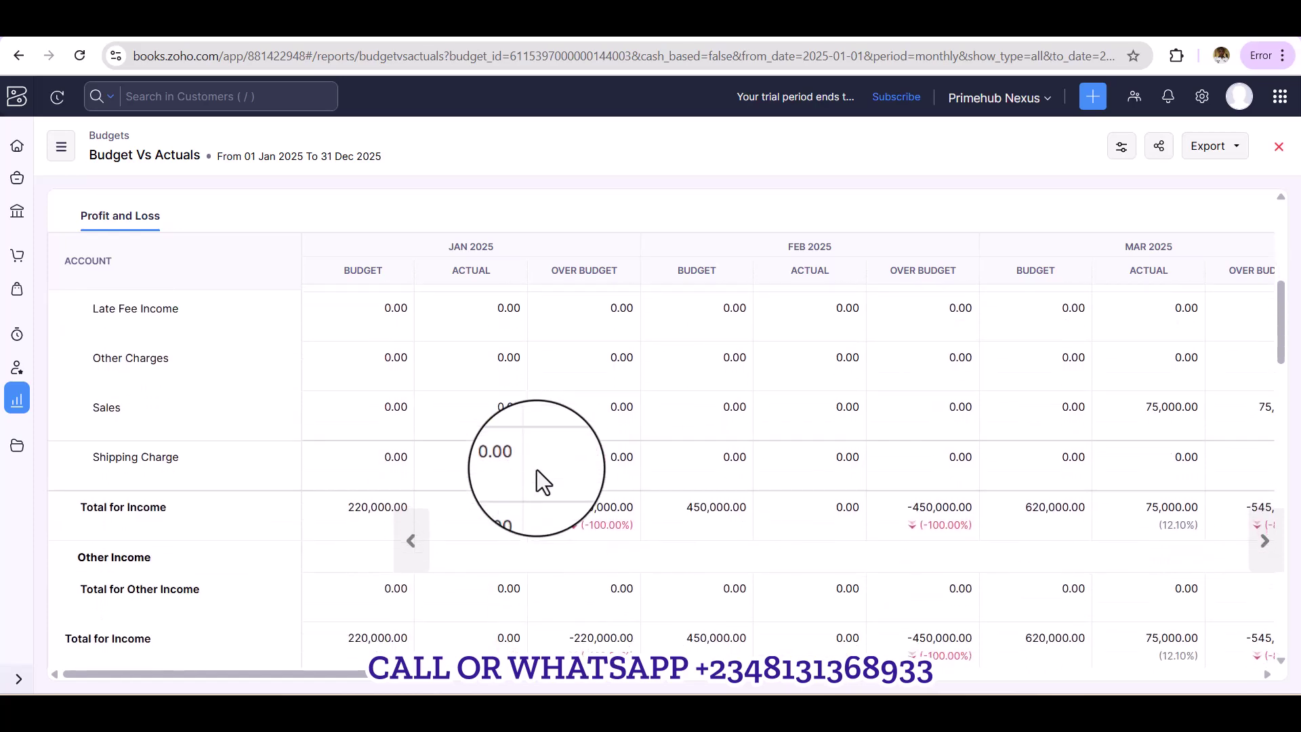
scroll(536, 469, down, 10)
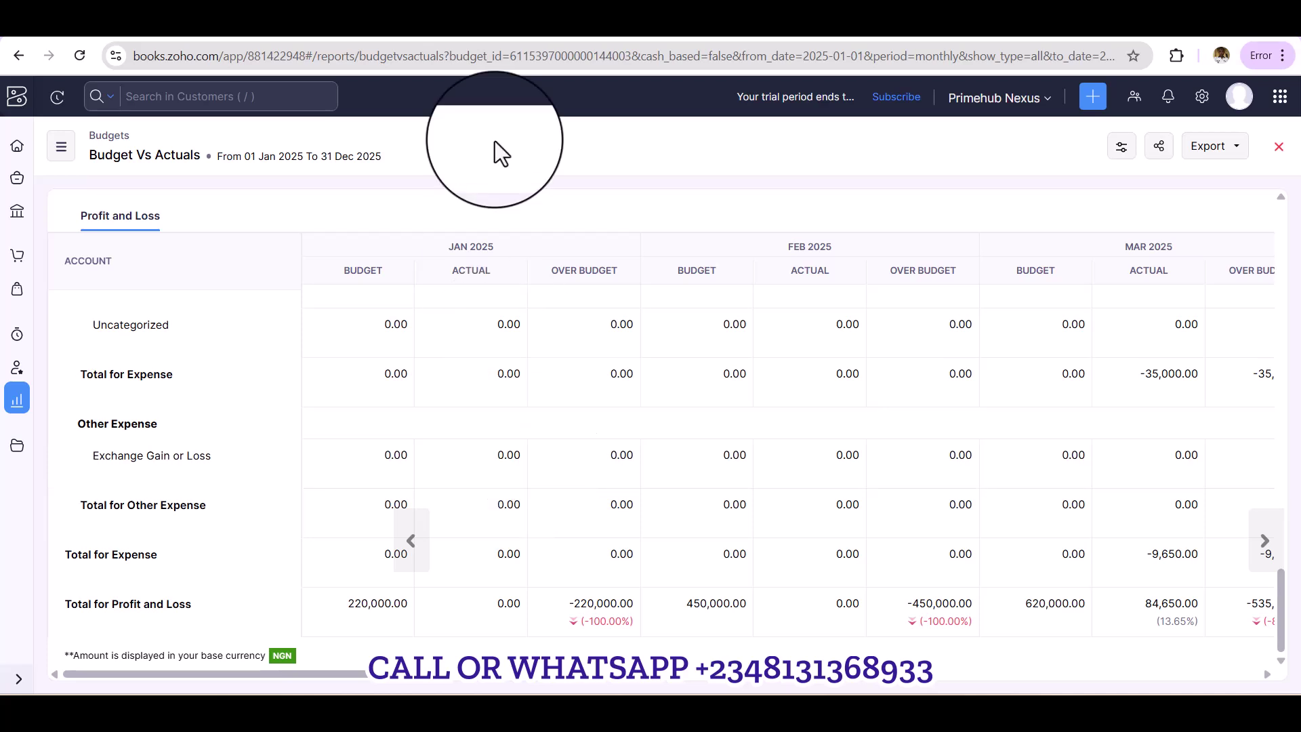
scroll(537, 255, up, 3)
scroll(537, 255, up, 10)
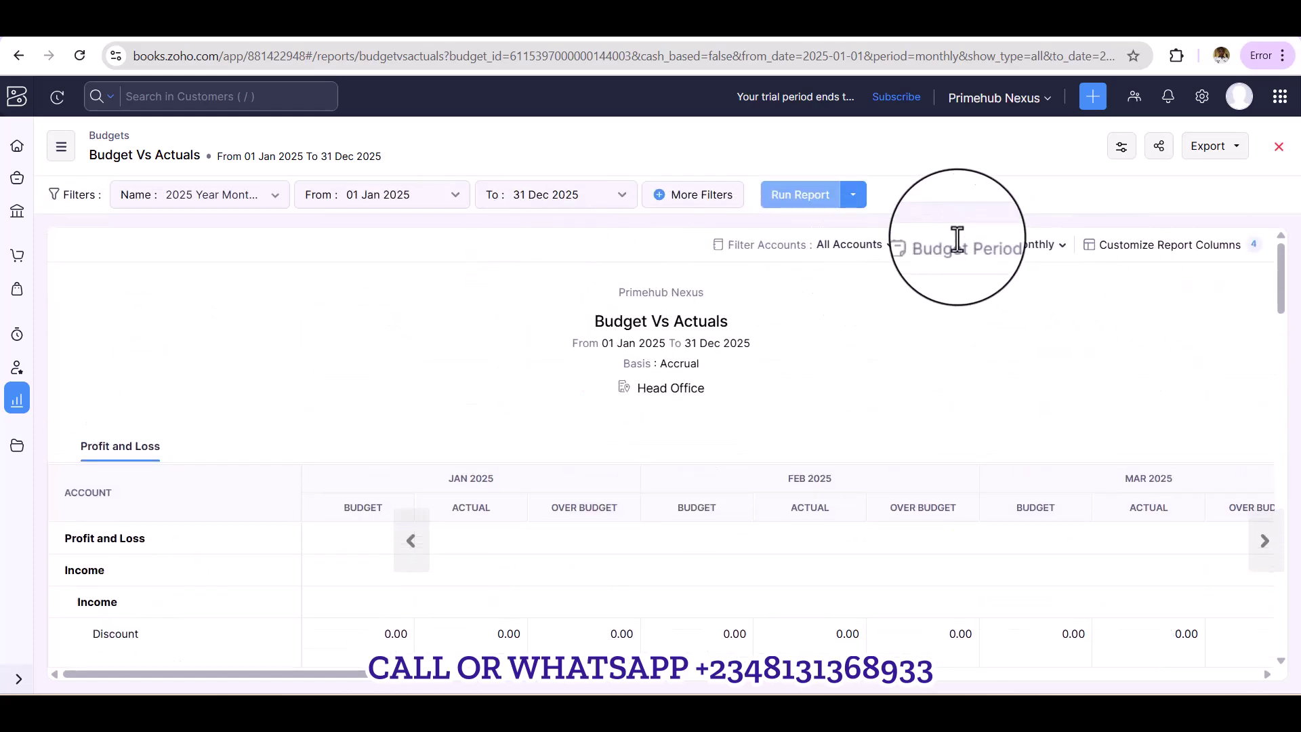
- Check the custom report saving option and the available Report Basis choices without changing the report
click(851, 198)
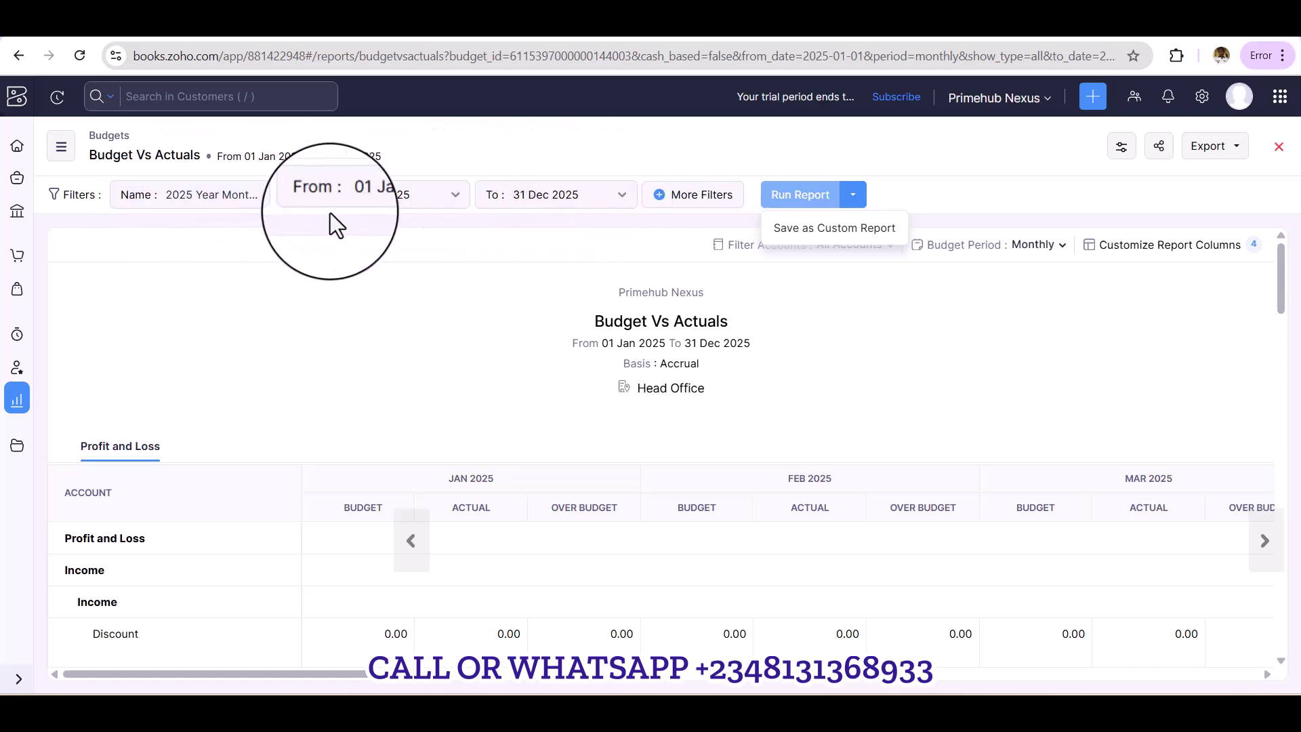
click(695, 204)
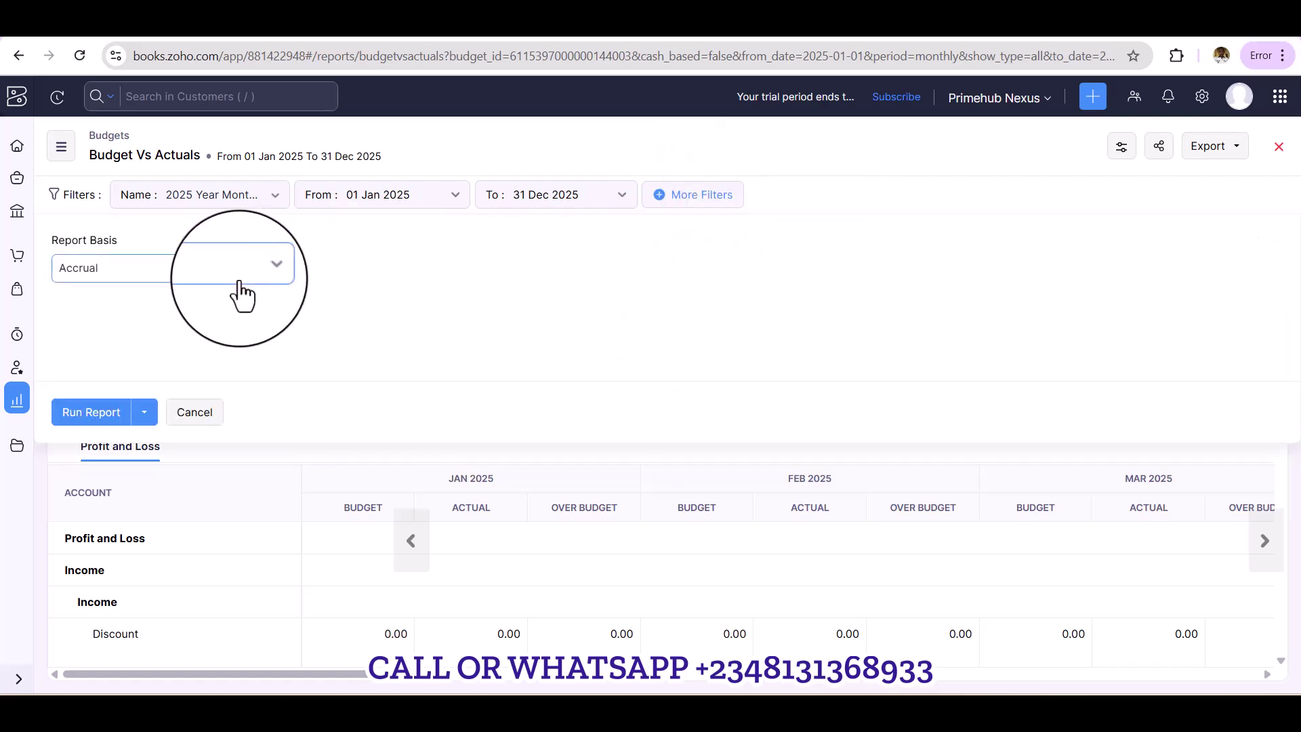
click(259, 273)
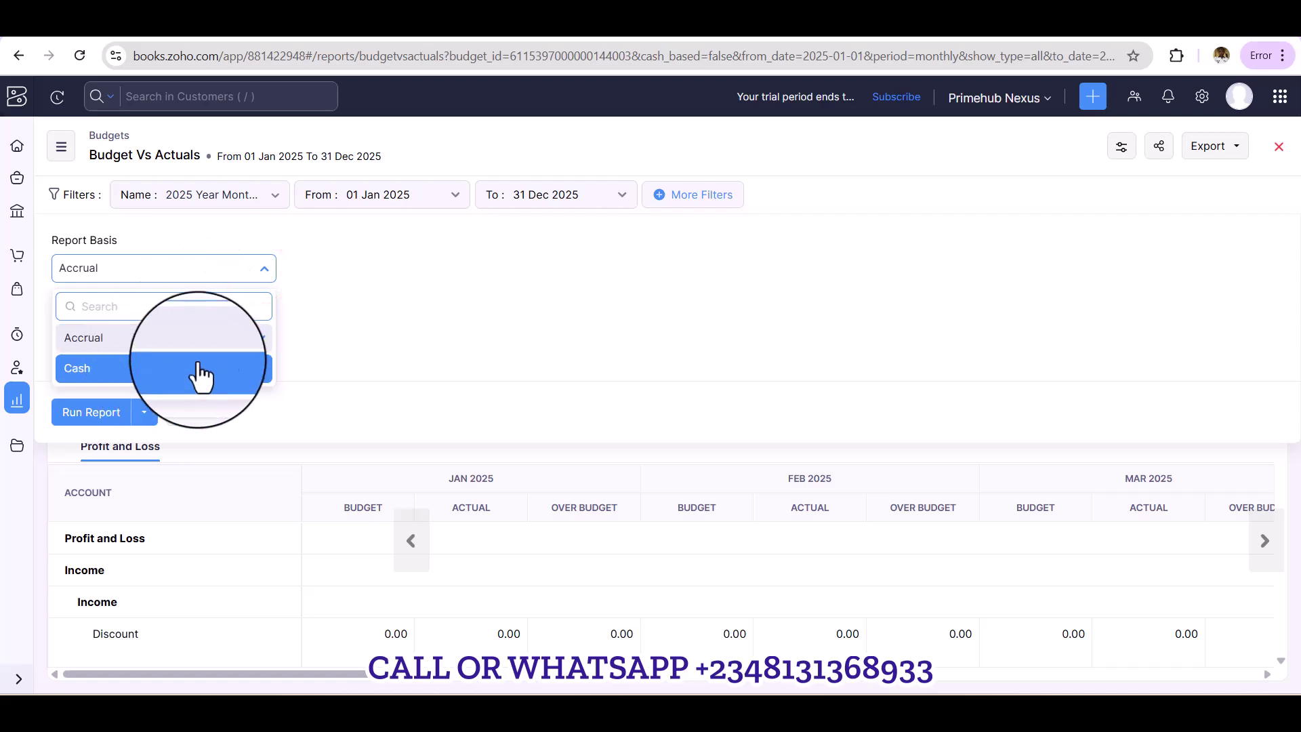
click(199, 434)
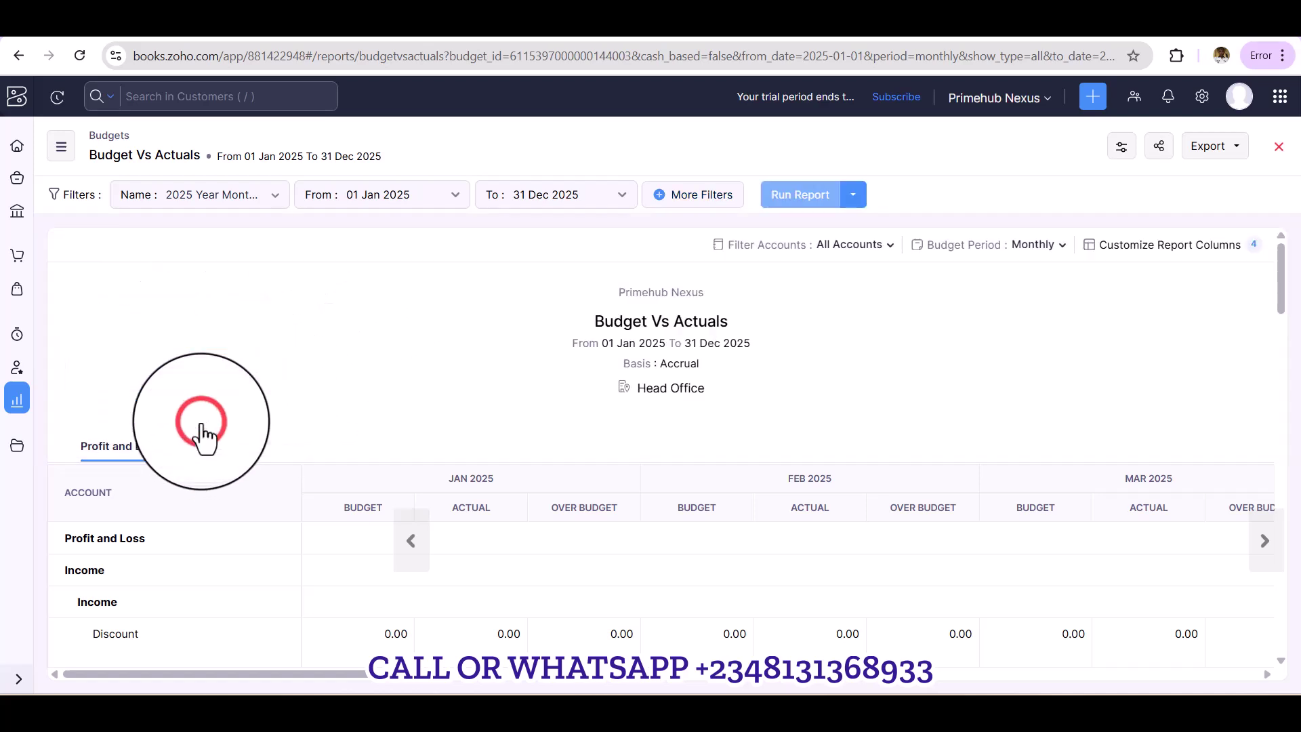
- Look over the list of available reports, close it, and return to the home page
click(61, 153)
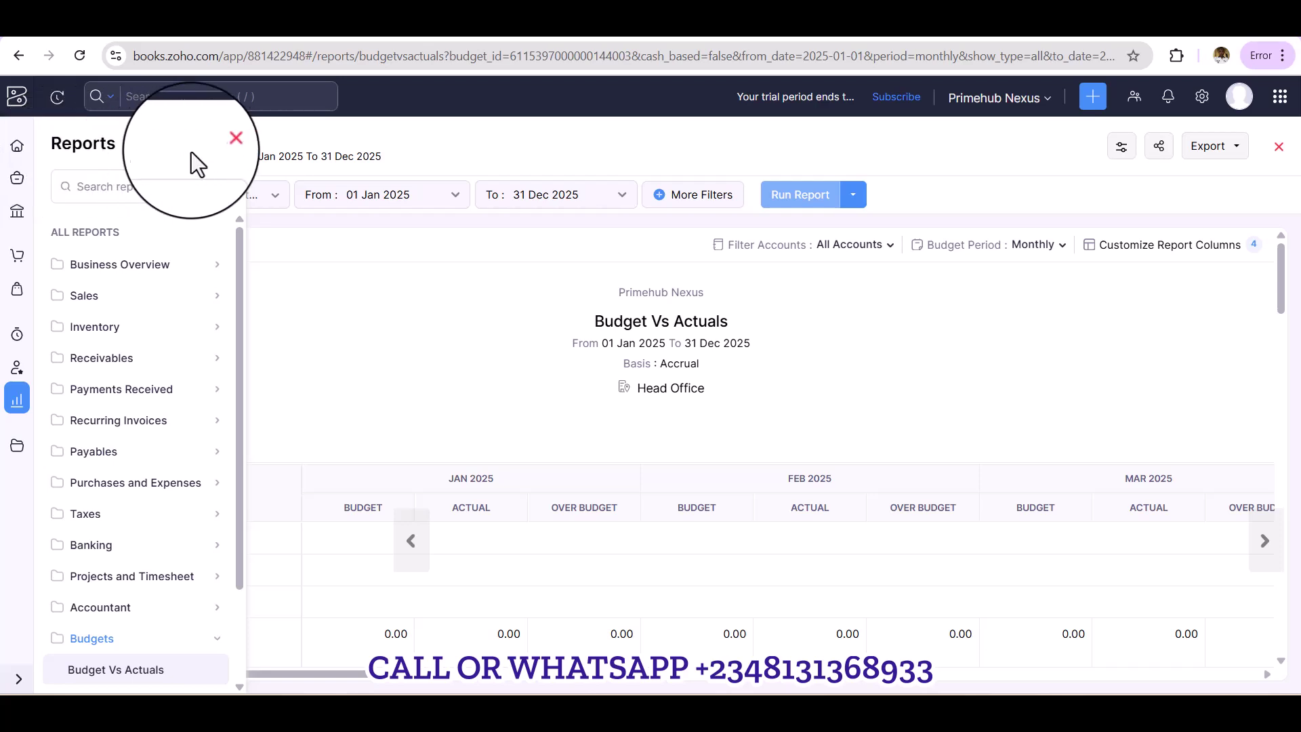
click(222, 141)
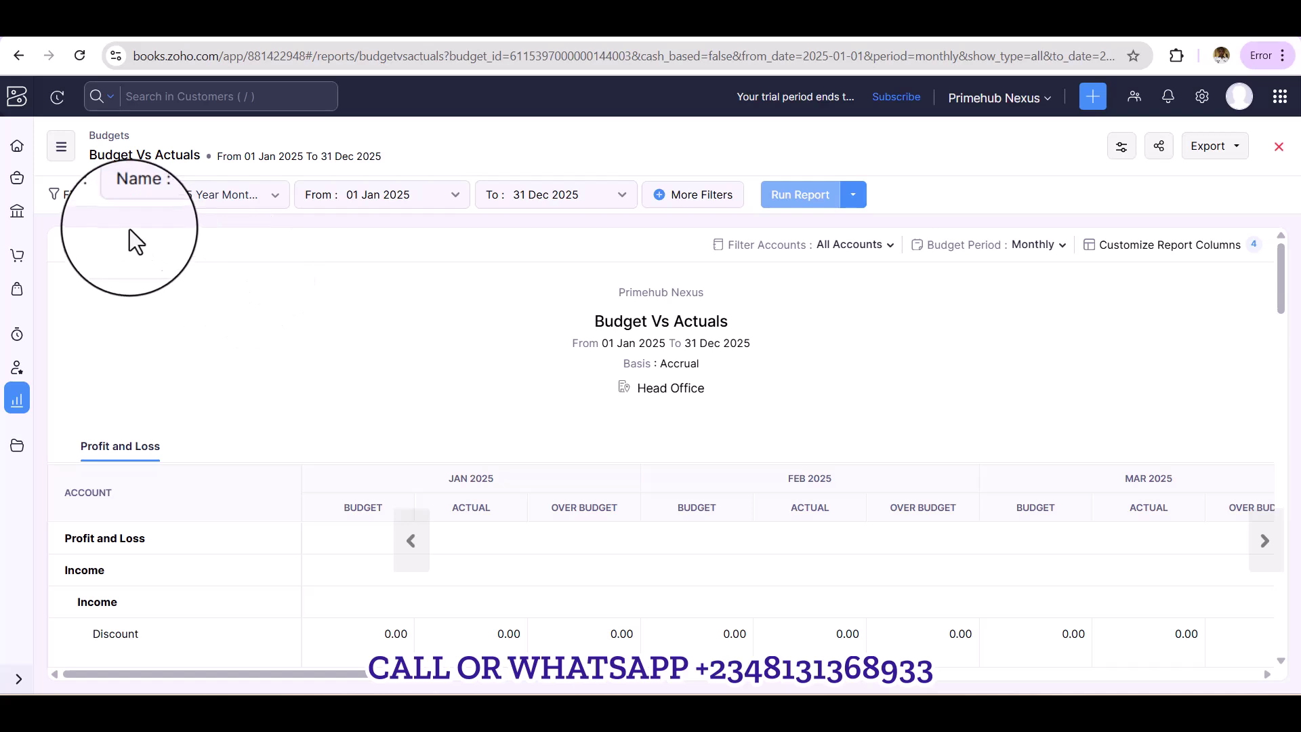
click(17, 153)
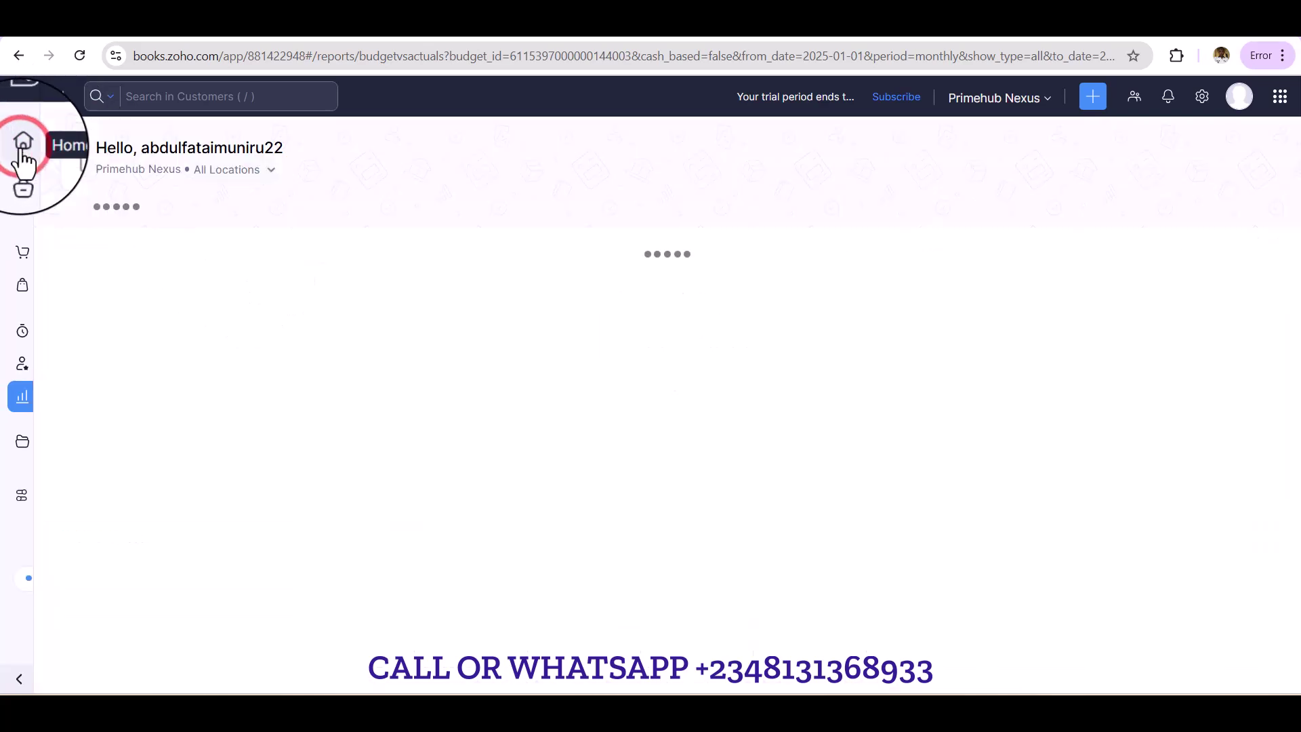